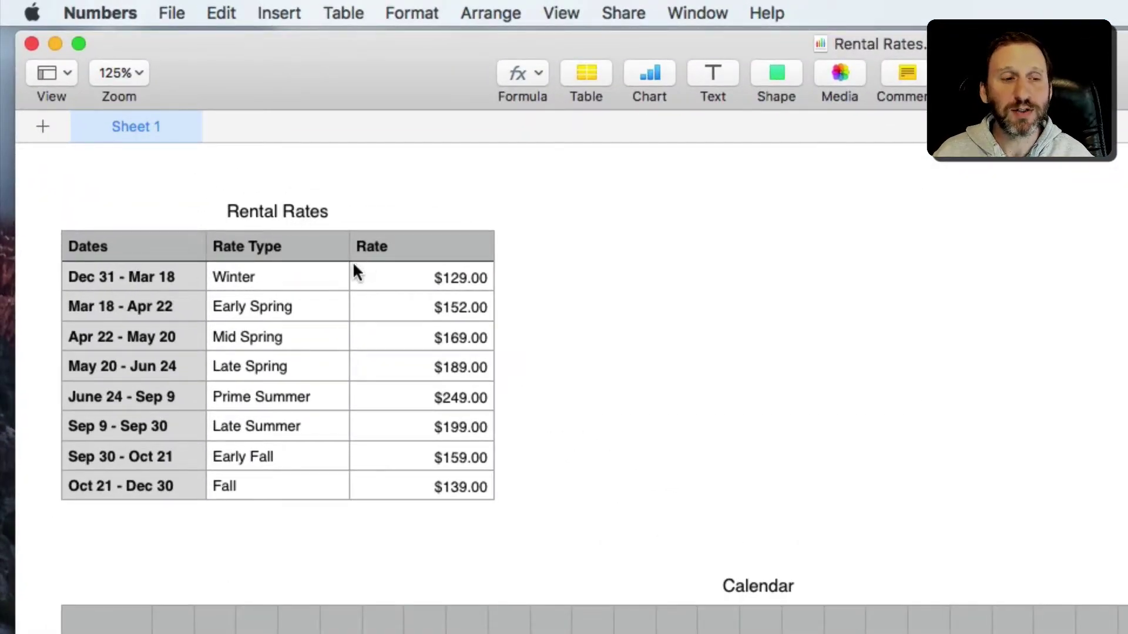
Review the seasonal date ranges and rate types, from Winter at $129.00 through Fall
{"action": "left_click", "coordinate": [152, 280]}
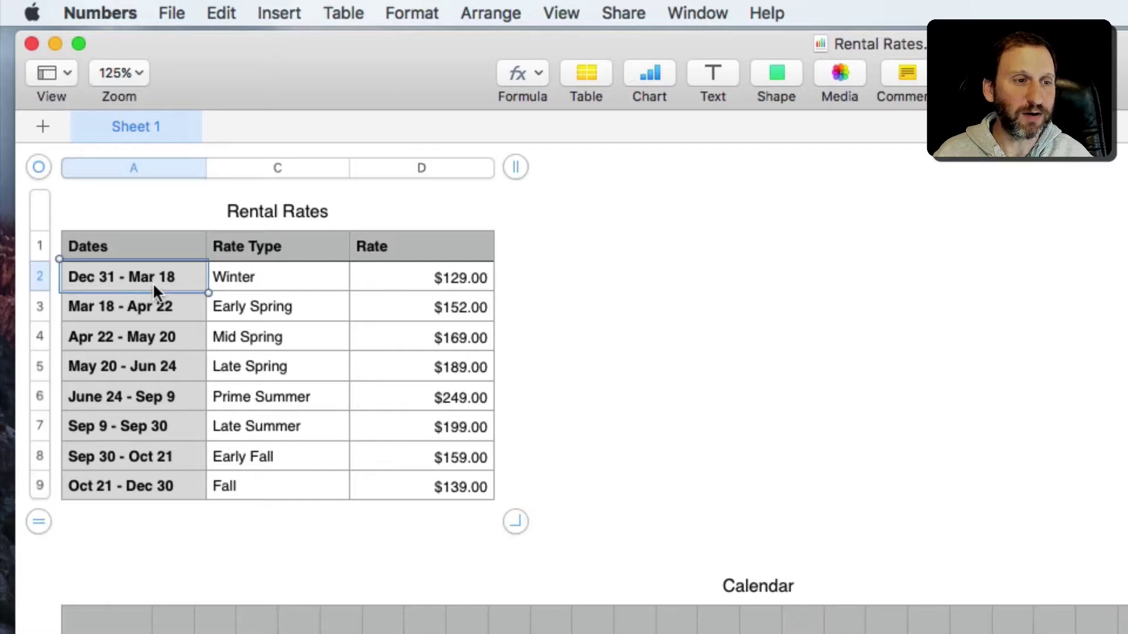
{"action": "left_click", "coordinate": [445, 279]}
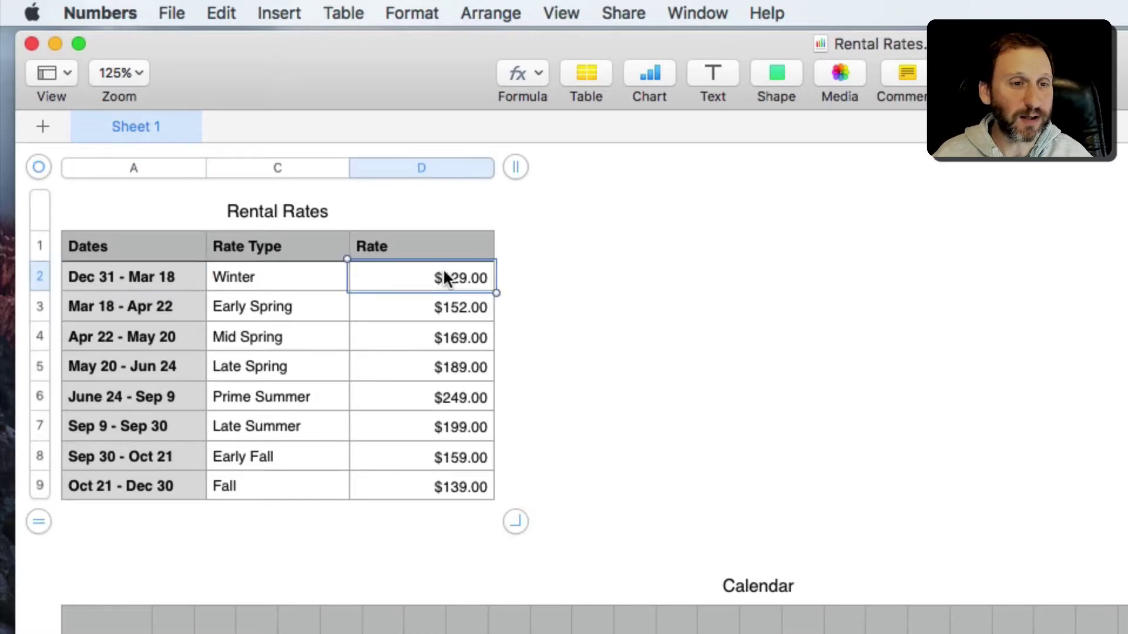
{"action": "left_click", "coordinate": [153, 396]}
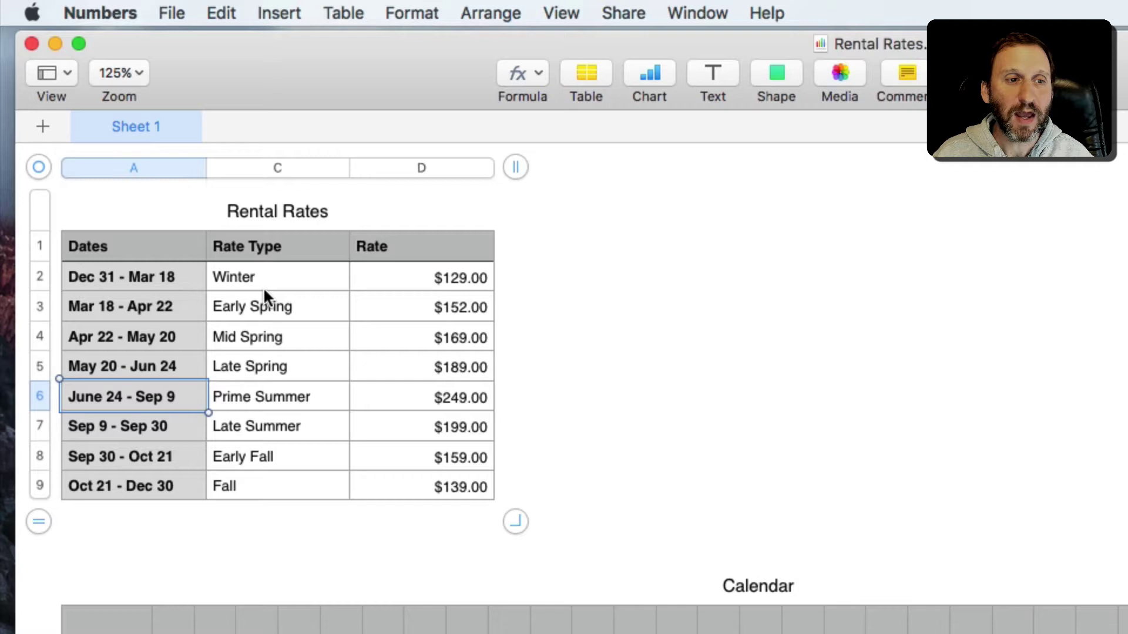
{"action": "left_click", "coordinate": [263, 307]}
{"action": "left_click", "coordinate": [262, 338]}
{"action": "left_click", "coordinate": [267, 366]}
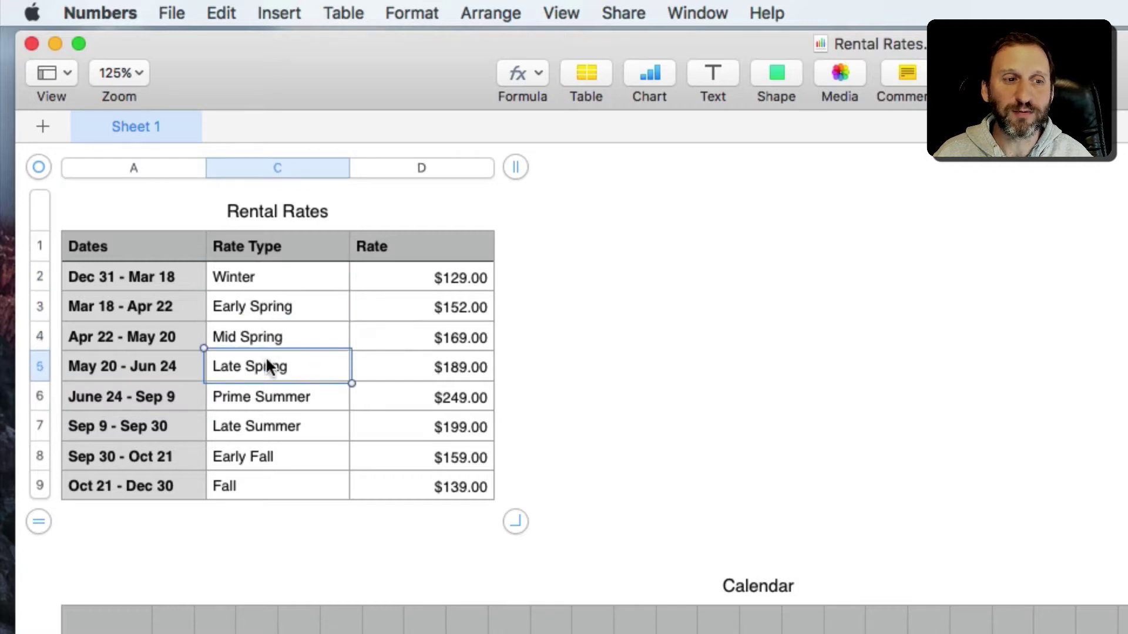
{"action": "left_click", "coordinate": [263, 396]}
{"action": "left_click", "coordinate": [261, 427]}
{"action": "left_click", "coordinate": [256, 457]}
{"action": "left_click", "coordinate": [250, 487]}
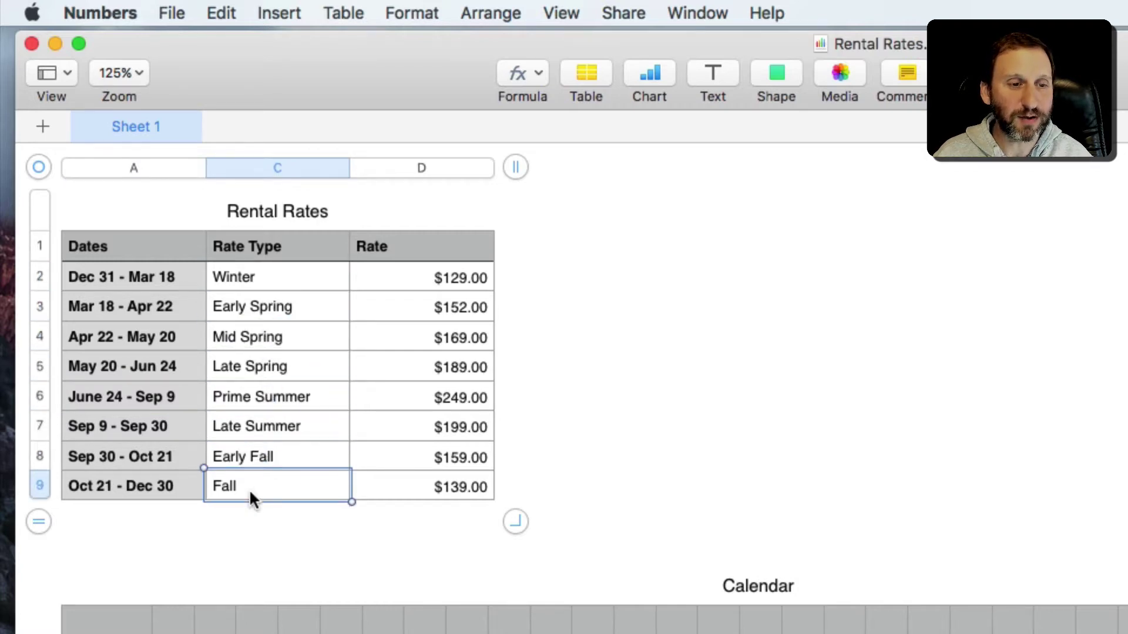
{"action": "left_click", "coordinate": [455, 276]}
{"action": "left_click", "coordinate": [455, 306]}
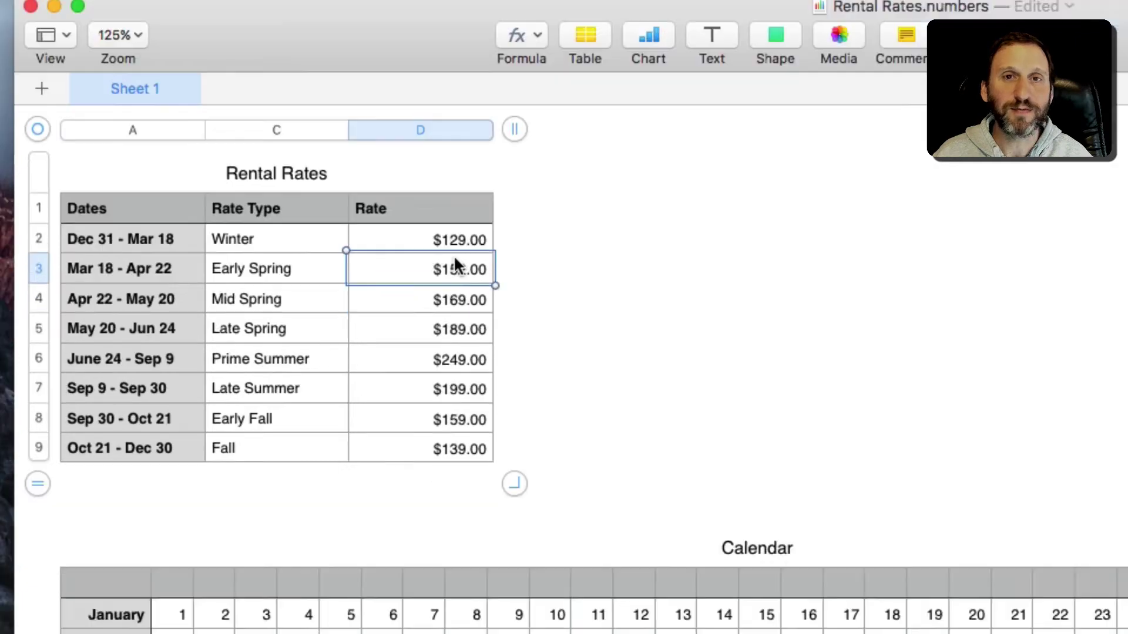
{"action": "scroll", "coordinate": [455, 308], "scroll_direction": "down", "scroll_amount": 10}
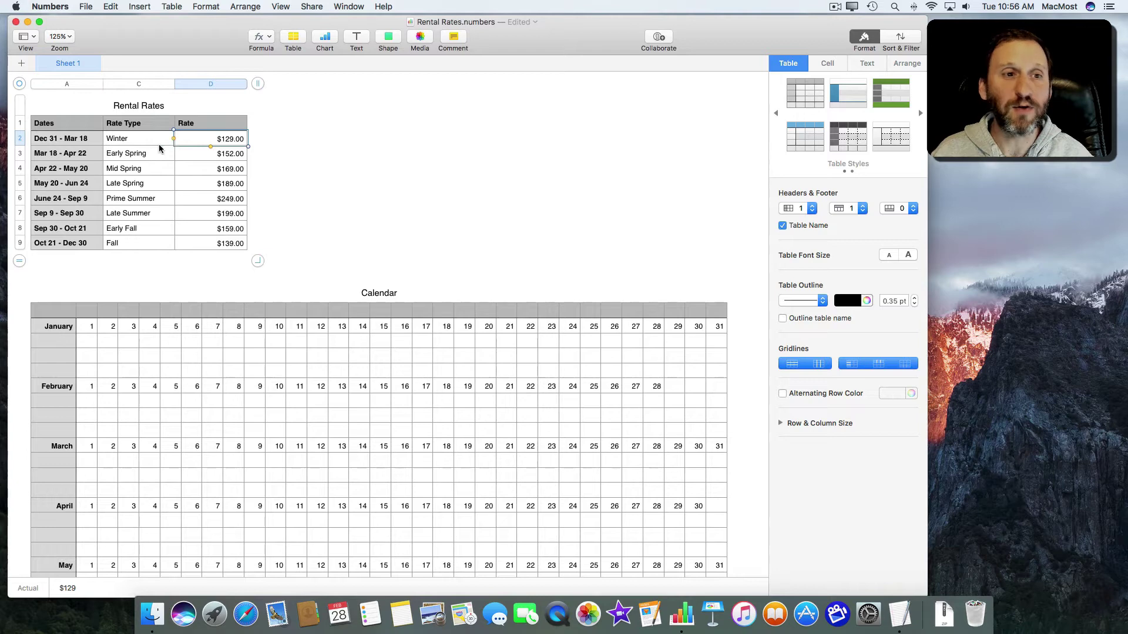
Recheck the Winter and Early Spring rates and ranges, then select the whole Rental Rates table
{"action": "left_click", "coordinate": [133, 141]}
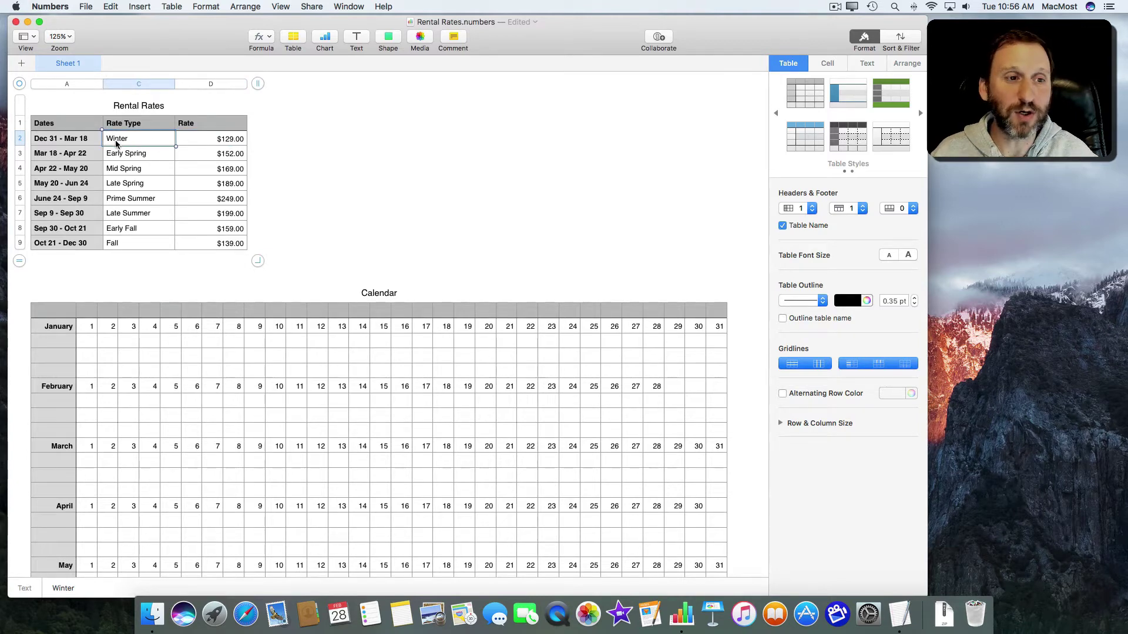
{"action": "left_click", "coordinate": [232, 139]}
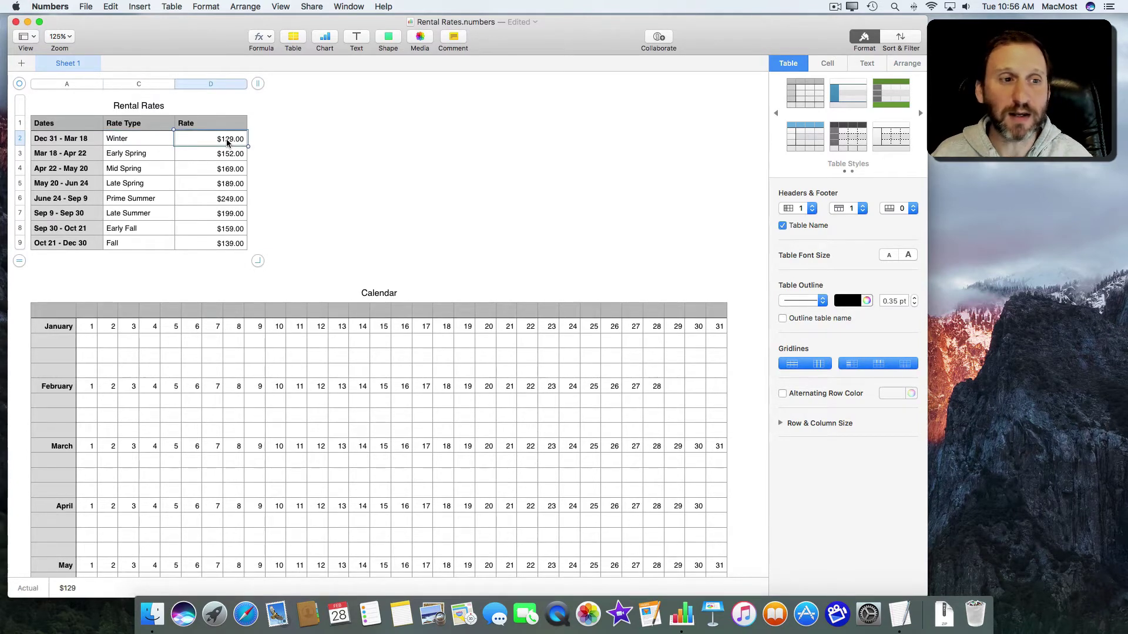
{"action": "left_click", "coordinate": [142, 154]}
{"action": "left_click", "coordinate": [219, 158]}
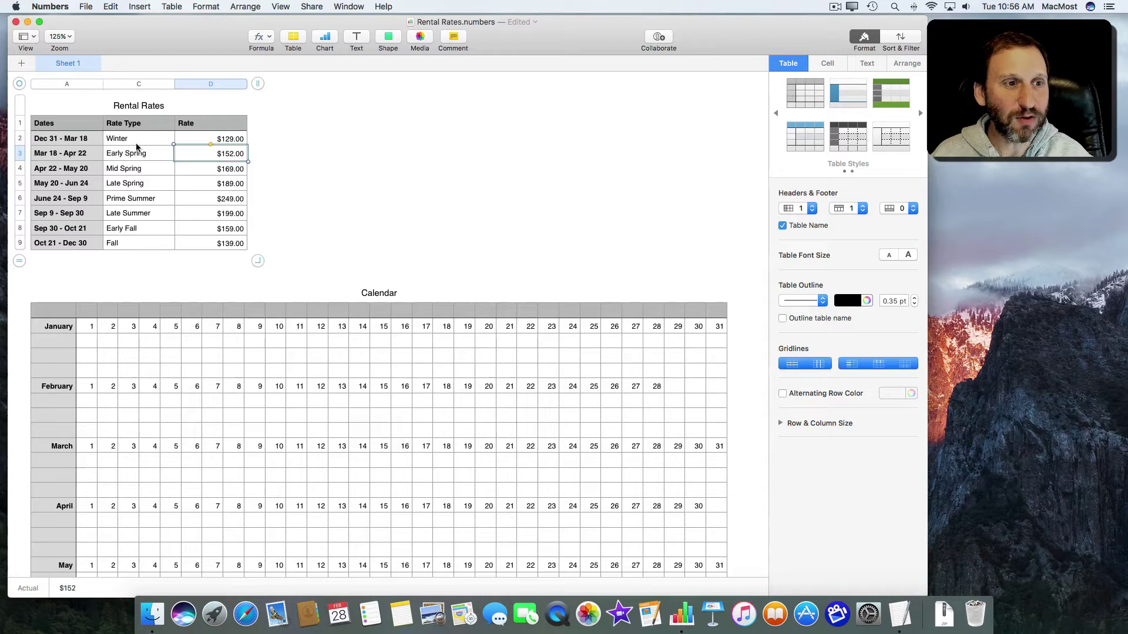
{"action": "left_click", "coordinate": [58, 142]}
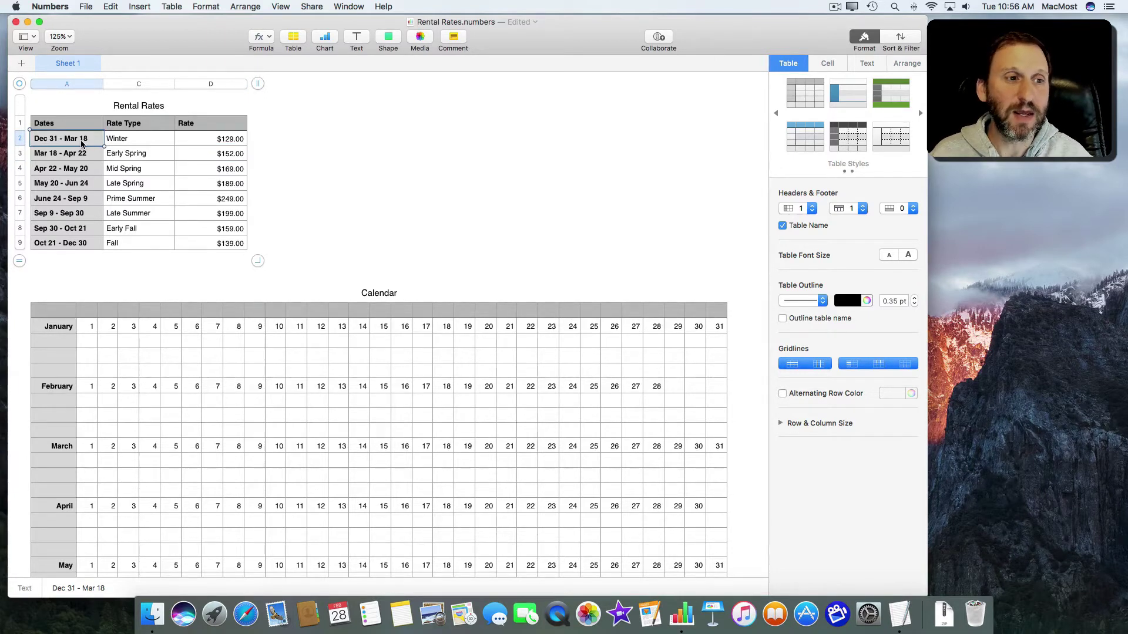
{"action": "left_click", "coordinate": [55, 153]}
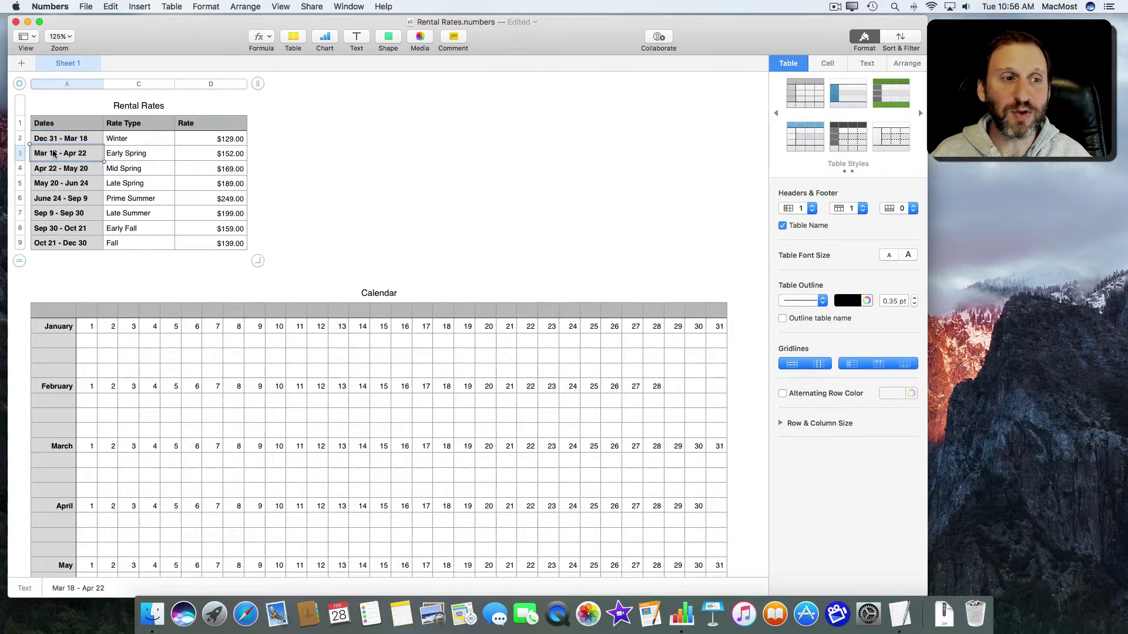
{"action": "left_click", "coordinate": [54, 141]}
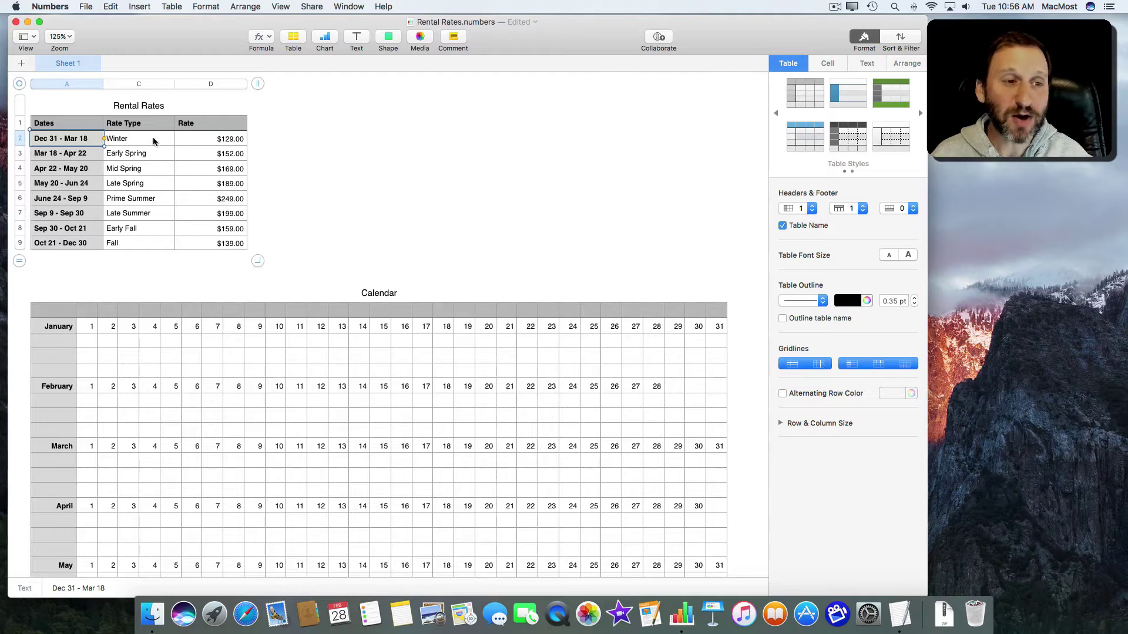
{"action": "left_click", "coordinate": [20, 84]}
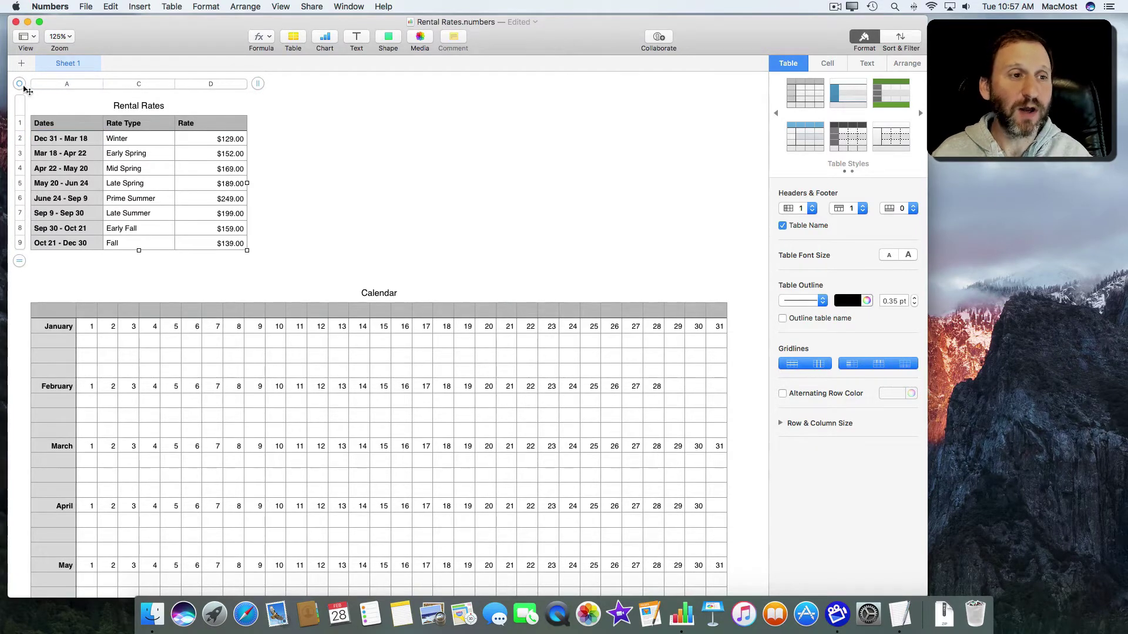
Unhide all Rental Rates columns and check the Dec 31, 2016 and Mar 18, 2017 start dates
{"action": "right_click", "coordinate": [19, 84]}
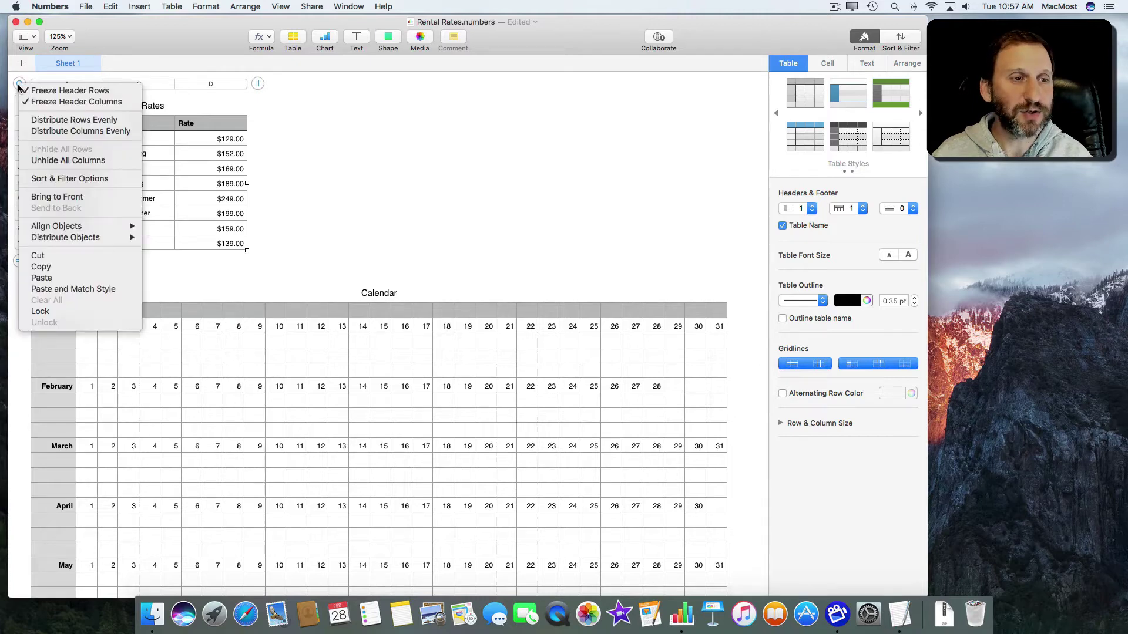
{"action": "left_click", "coordinate": [67, 161]}
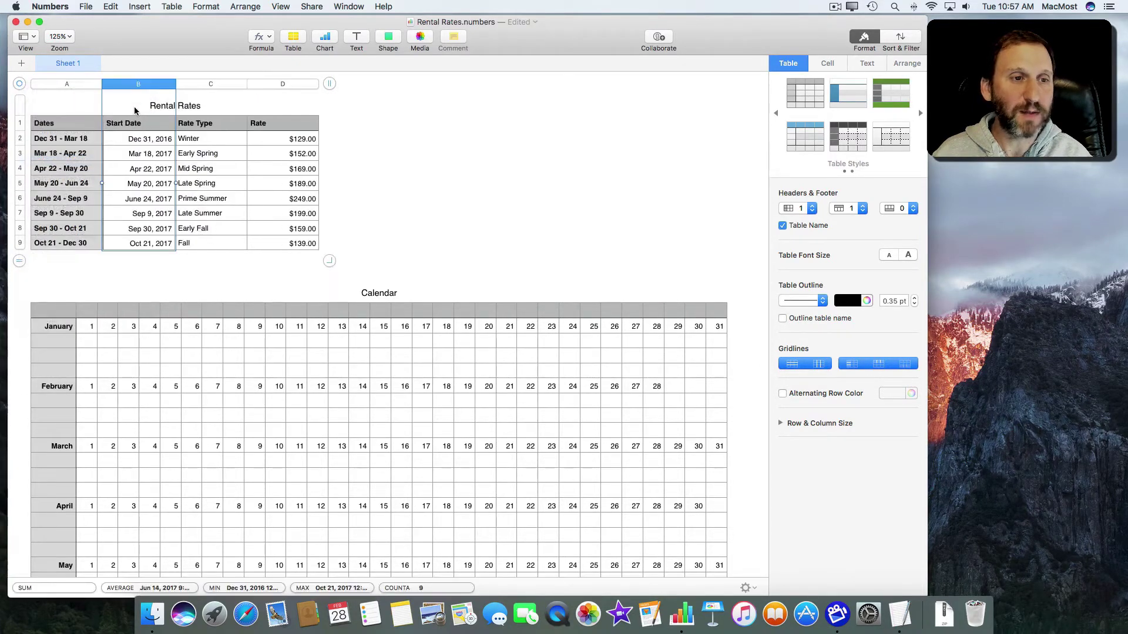
{"action": "left_click", "coordinate": [141, 142]}
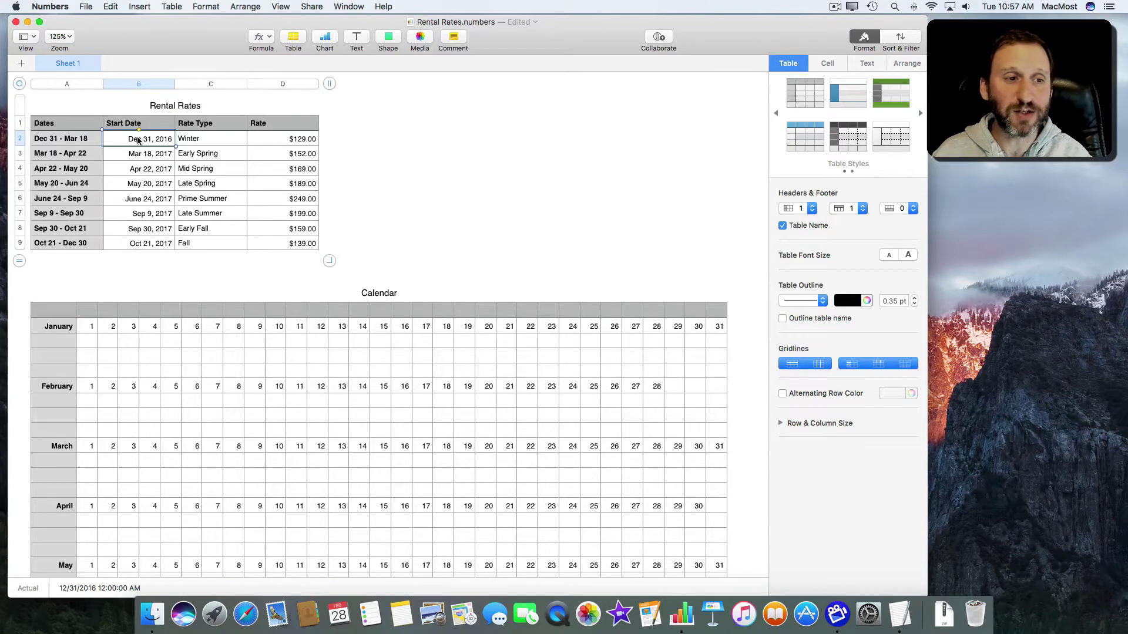
{"action": "left_click", "coordinate": [137, 153]}
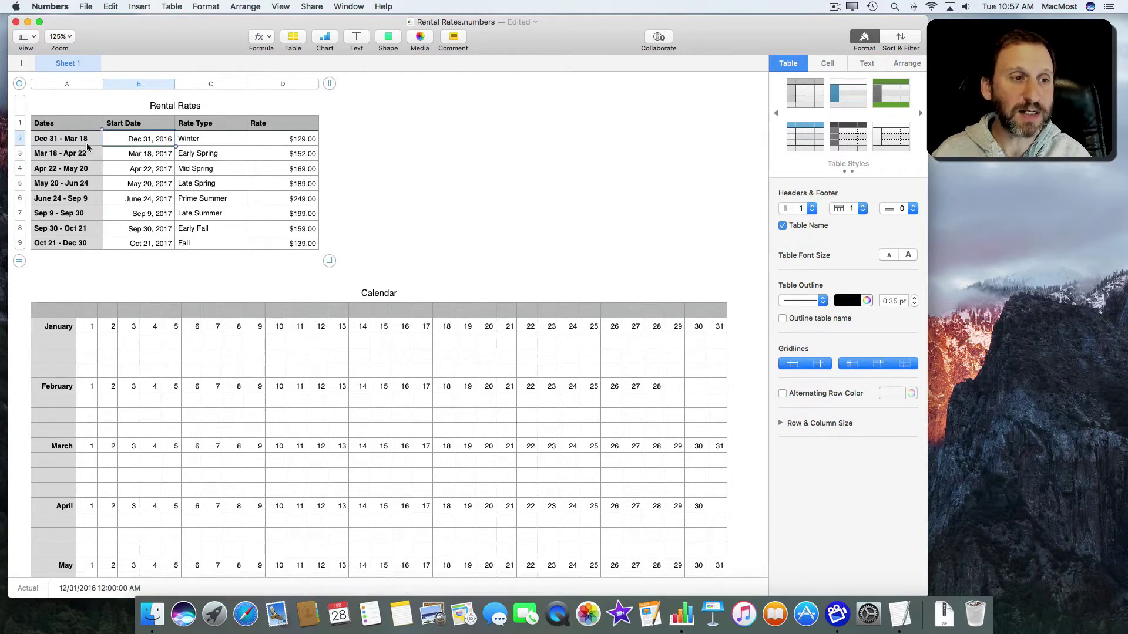
{"action": "left_click", "coordinate": [67, 139]}
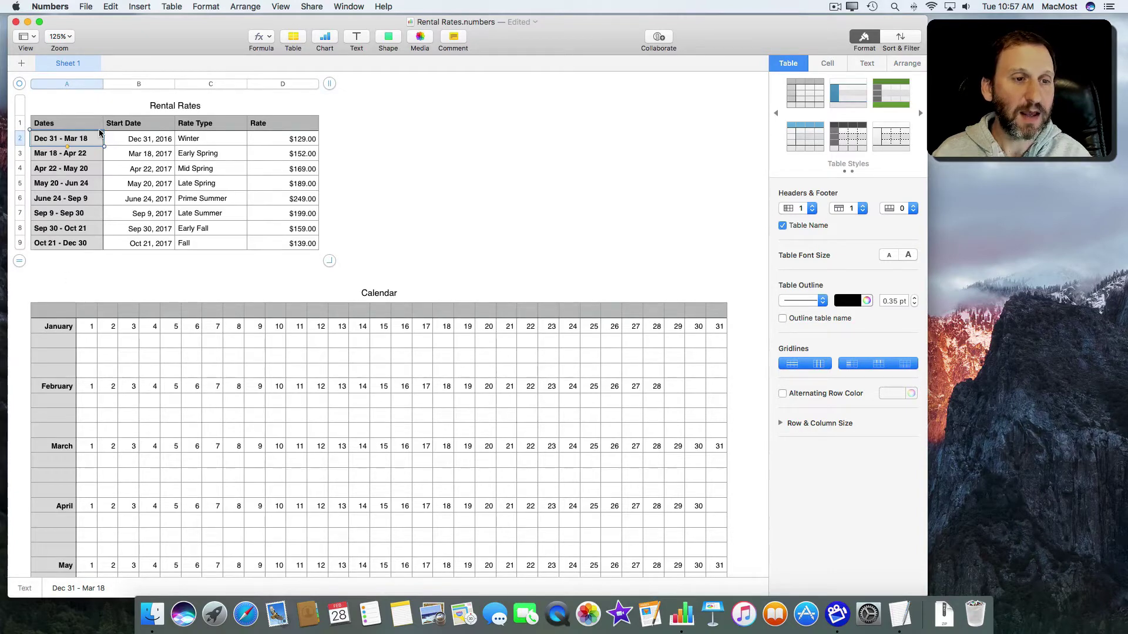
Compare the start dates with the $129.00 Winter rate, then deselect everything
{"action": "left_click", "coordinate": [143, 139]}
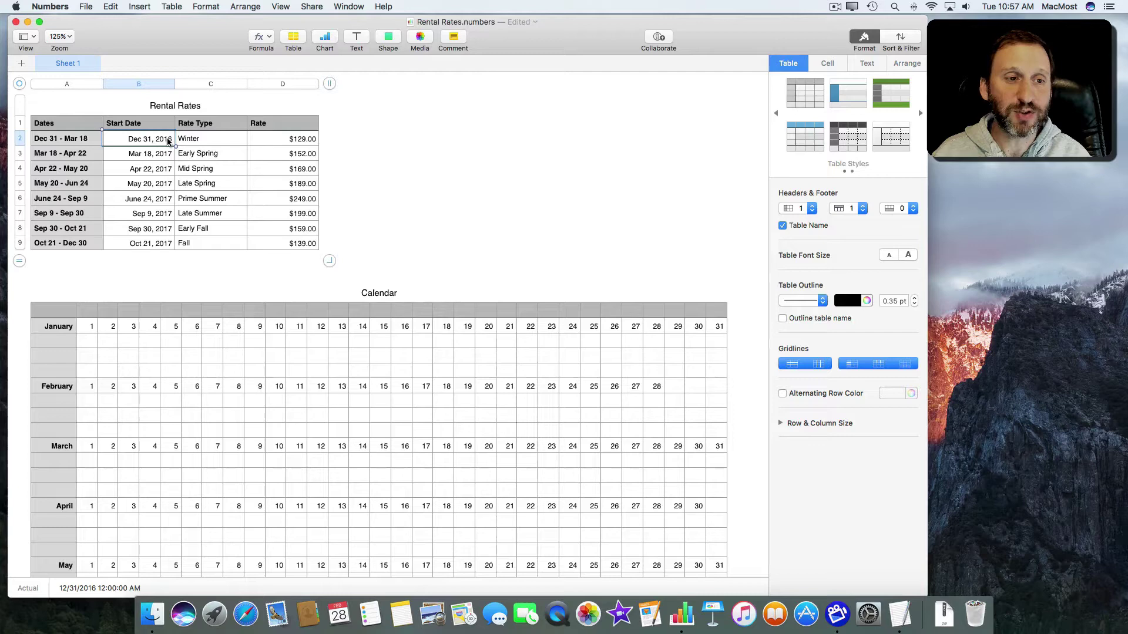
{"action": "left_click", "coordinate": [131, 156]}
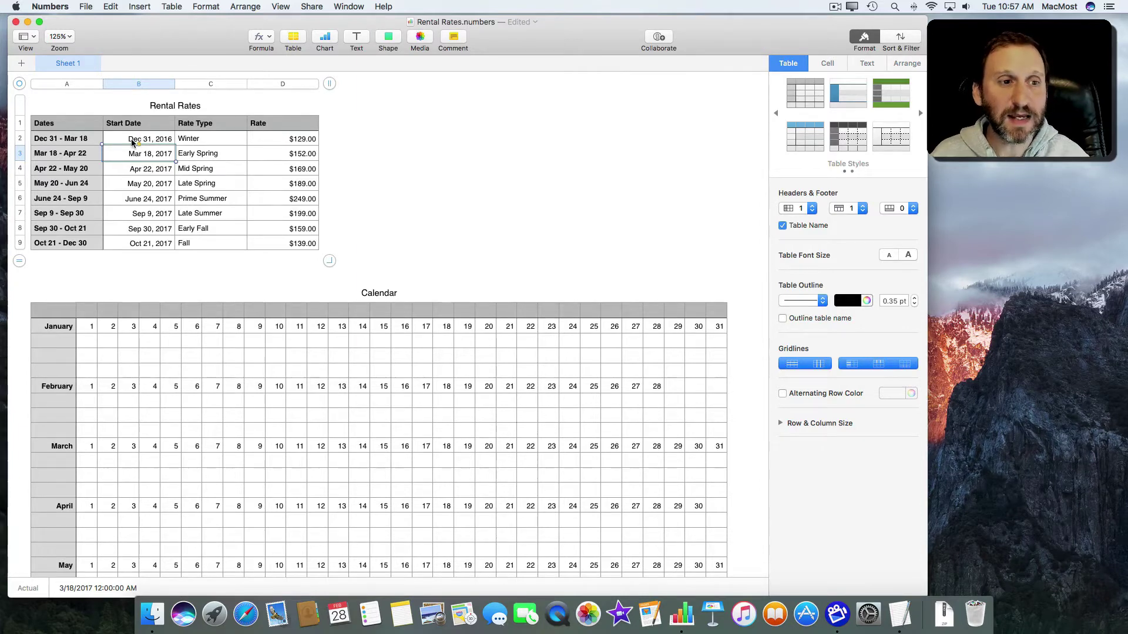
{"action": "left_click", "coordinate": [139, 142]}
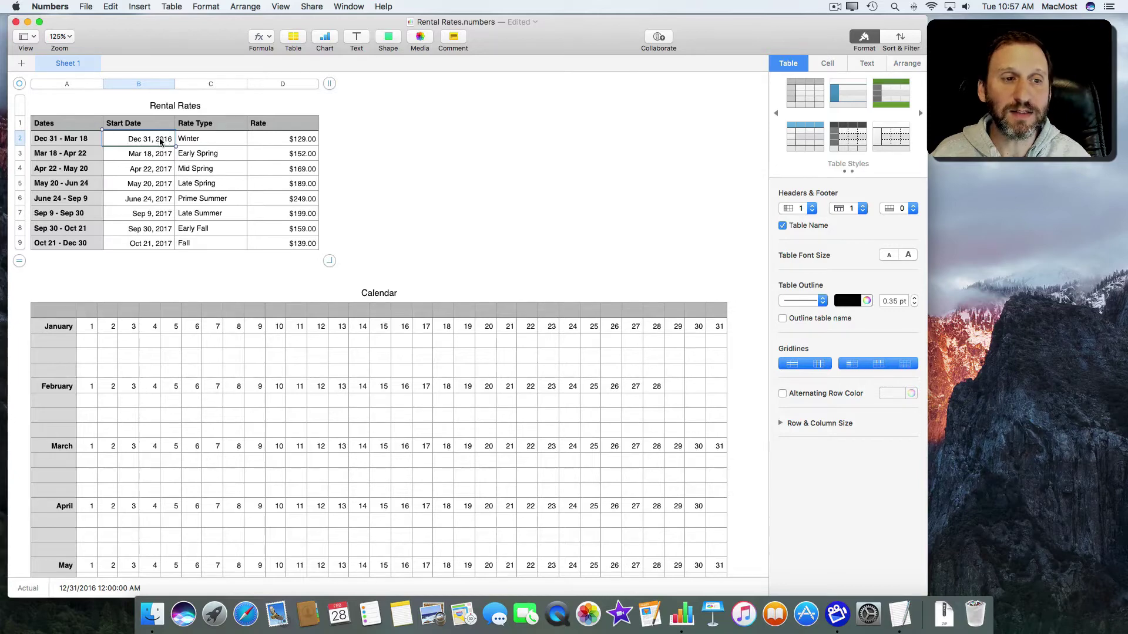
{"action": "left_click", "coordinate": [130, 157]}
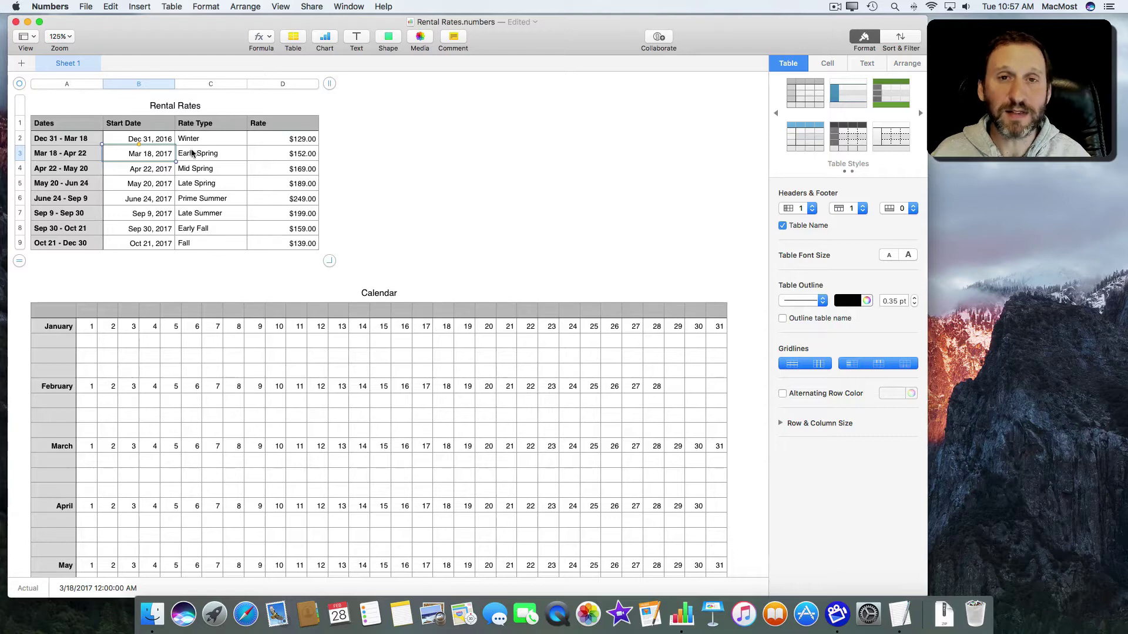
{"action": "left_click", "coordinate": [283, 136]}
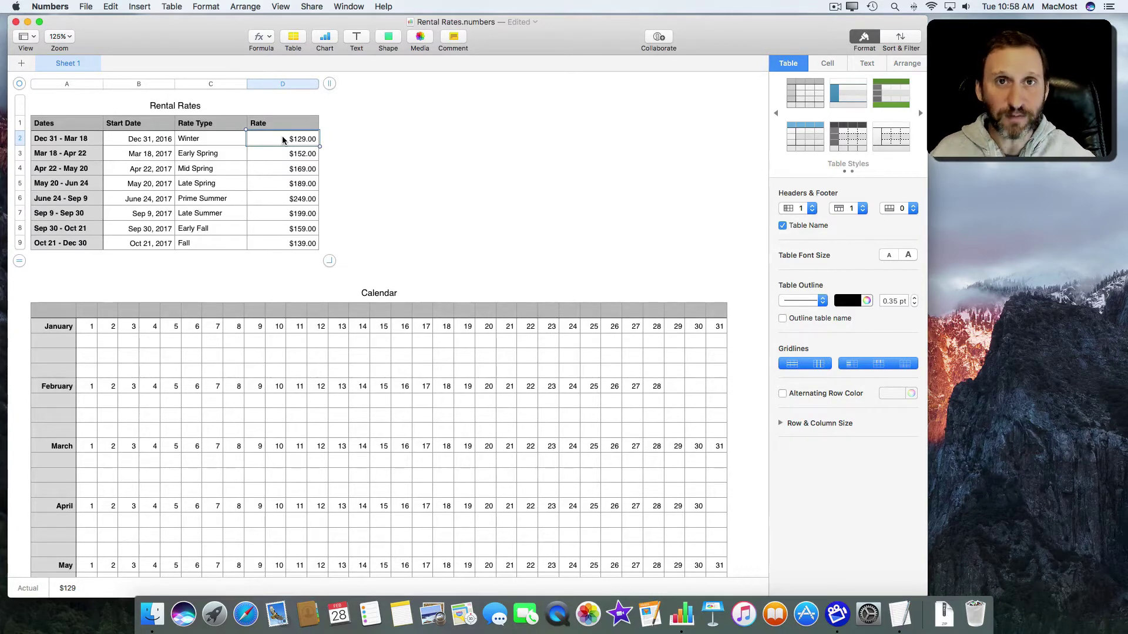
{"action": "left_click", "coordinate": [412, 228]}
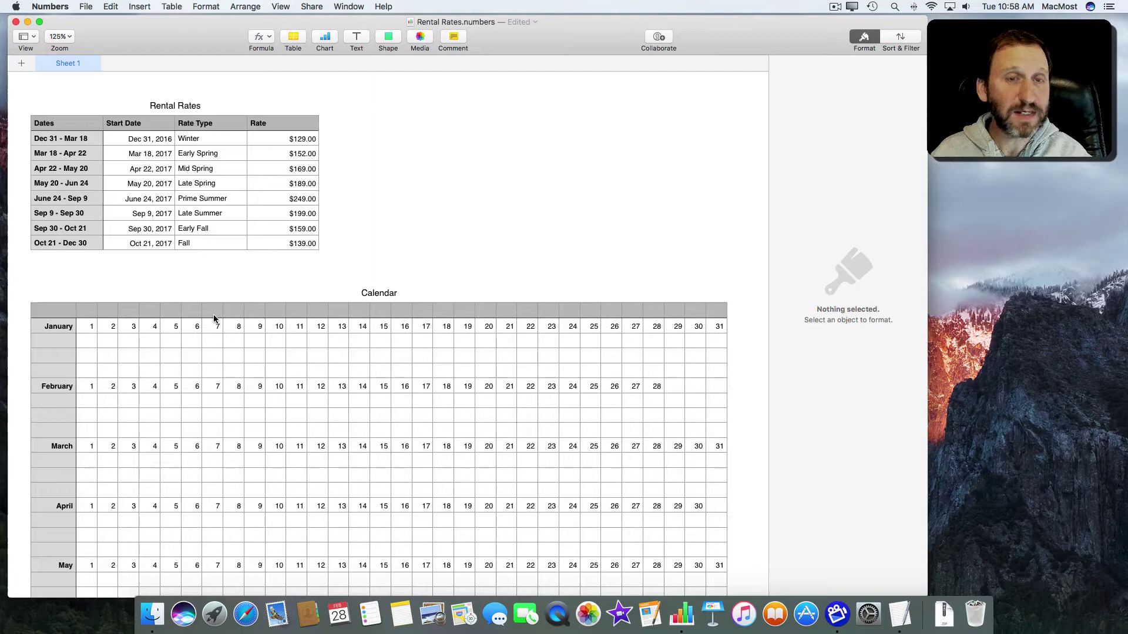
{"action": "left_click", "coordinate": [66, 329]}
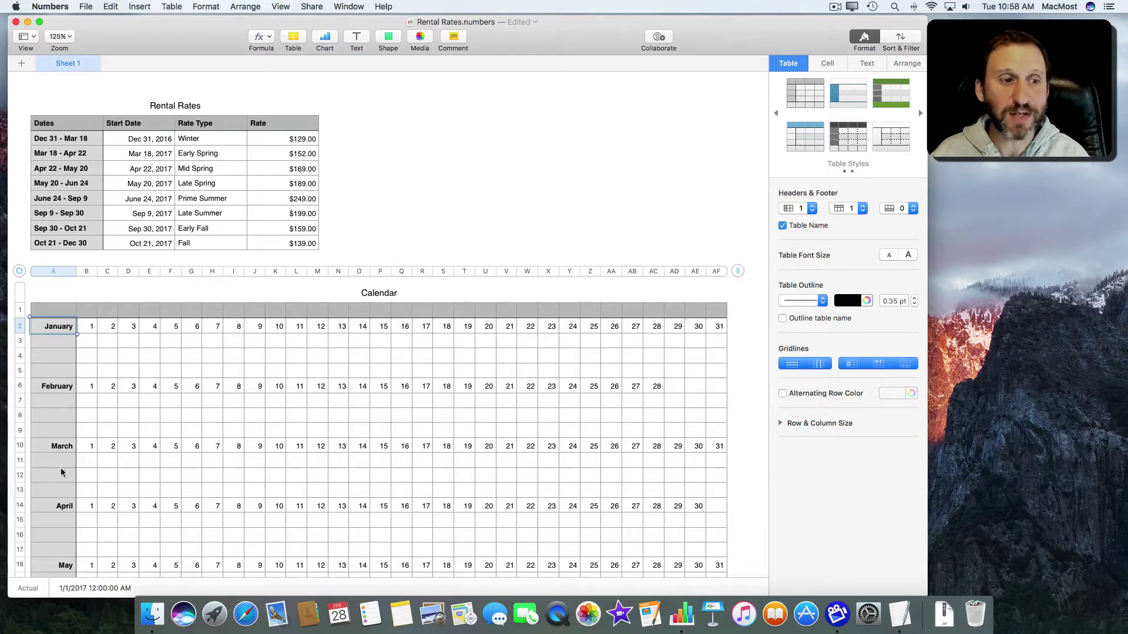
{"action": "left_click", "coordinate": [48, 388]}
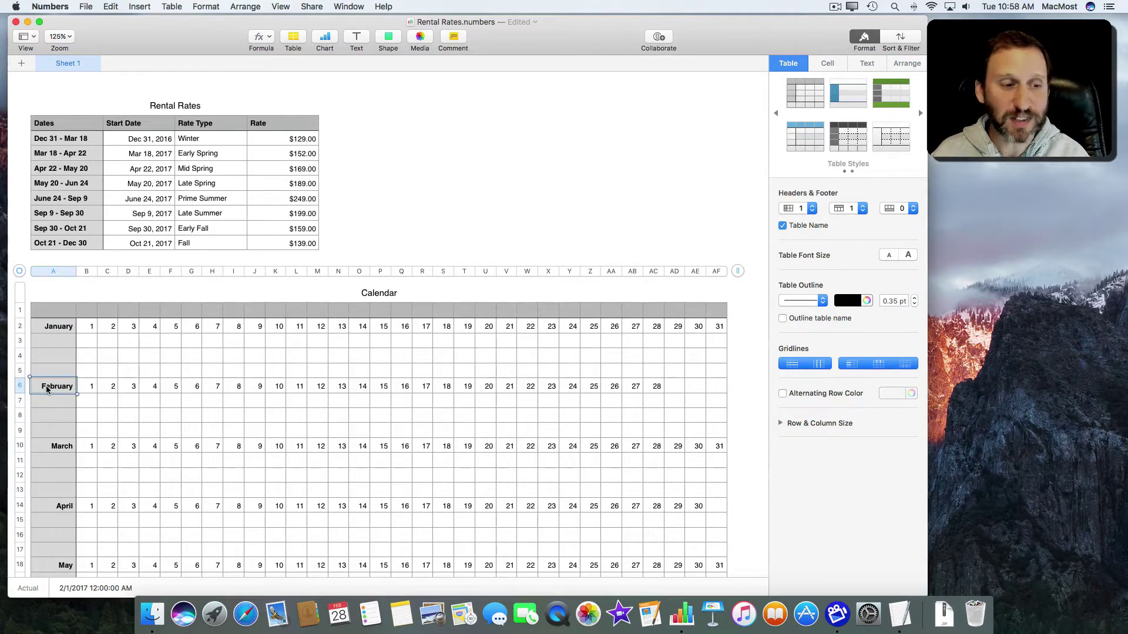
{"action": "left_click", "coordinate": [51, 330]}
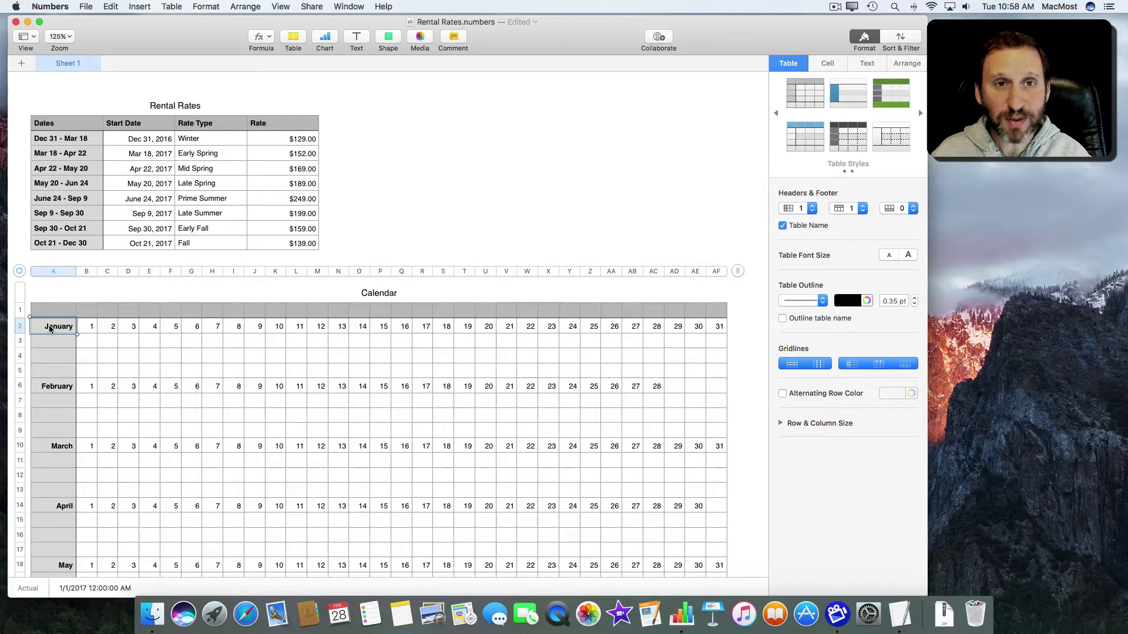
{"action": "left_click", "coordinate": [146, 327]}
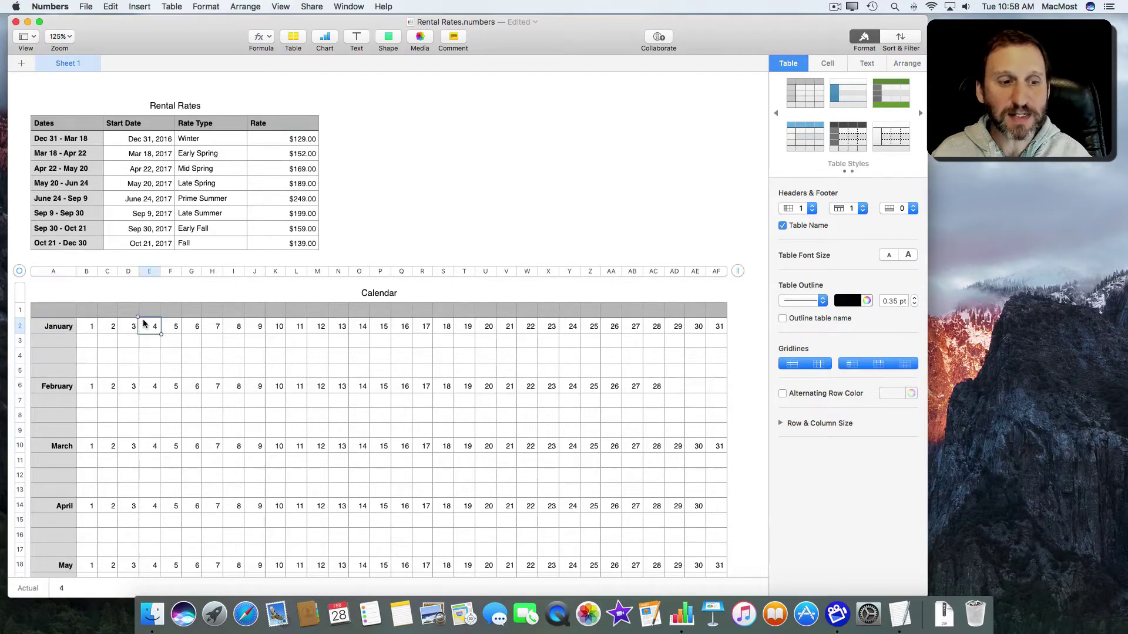
{"action": "left_click", "coordinate": [187, 330]}
{"action": "left_click", "coordinate": [225, 328]}
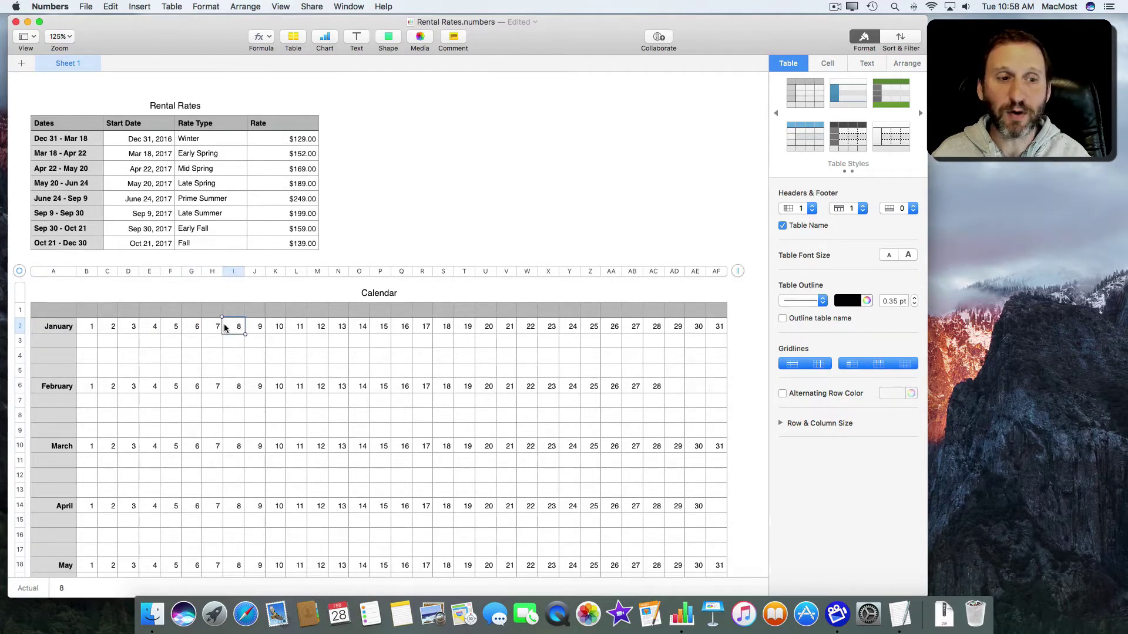
{"action": "left_click", "coordinate": [64, 329]}
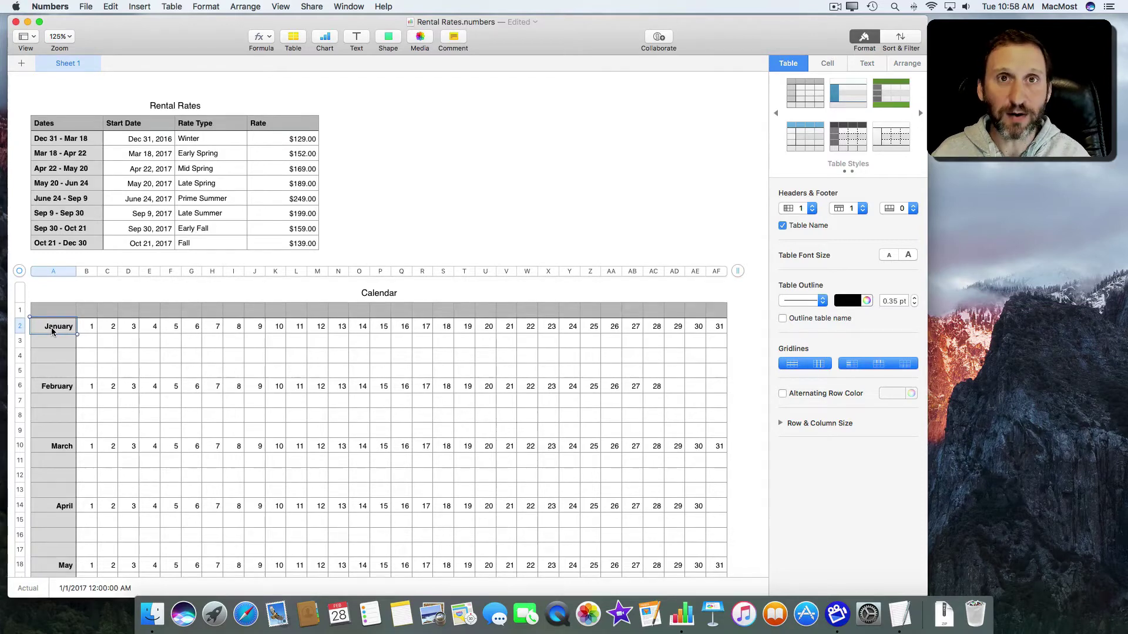
{"action": "left_click", "coordinate": [216, 328]}
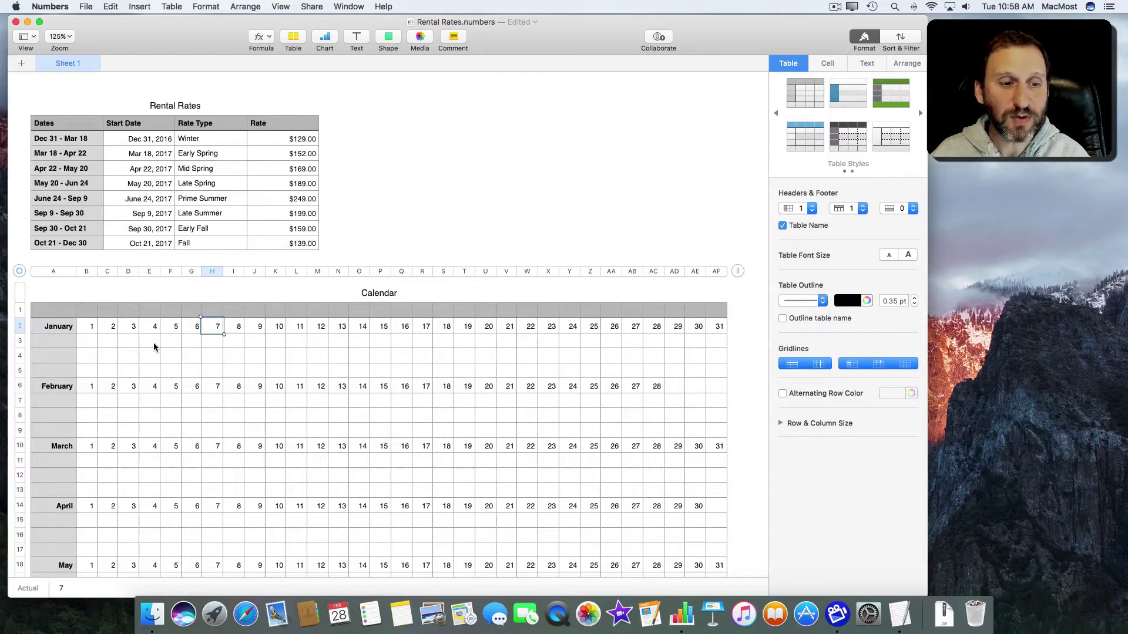
{"action": "left_click", "coordinate": [214, 344]}
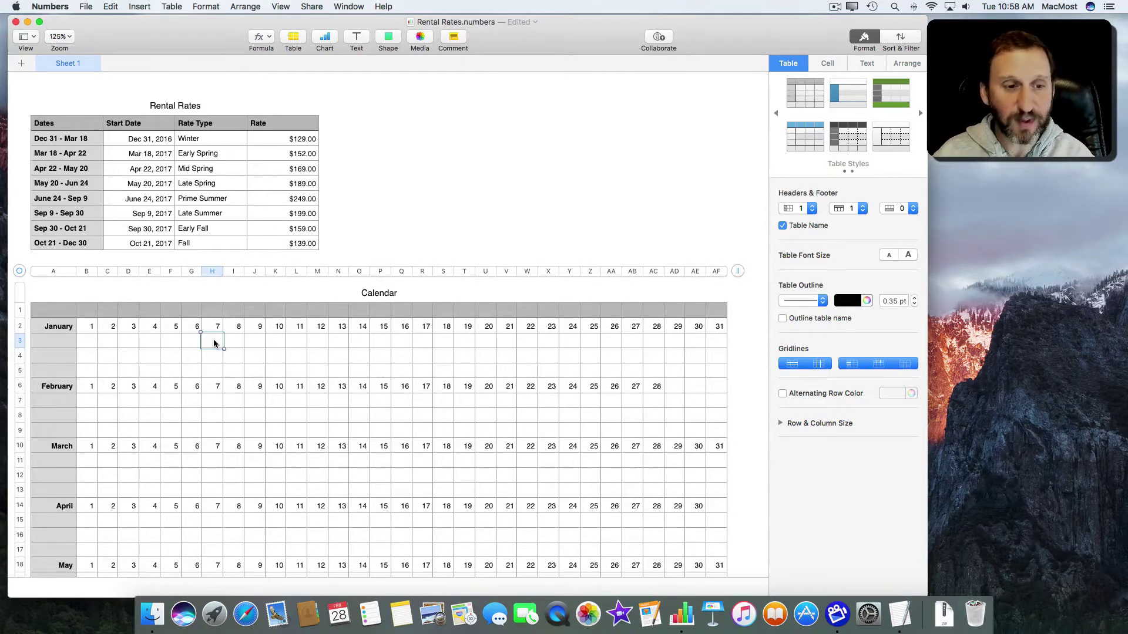
{"action": "type", "text": "="}
{"action": "type", "text": "DA"}
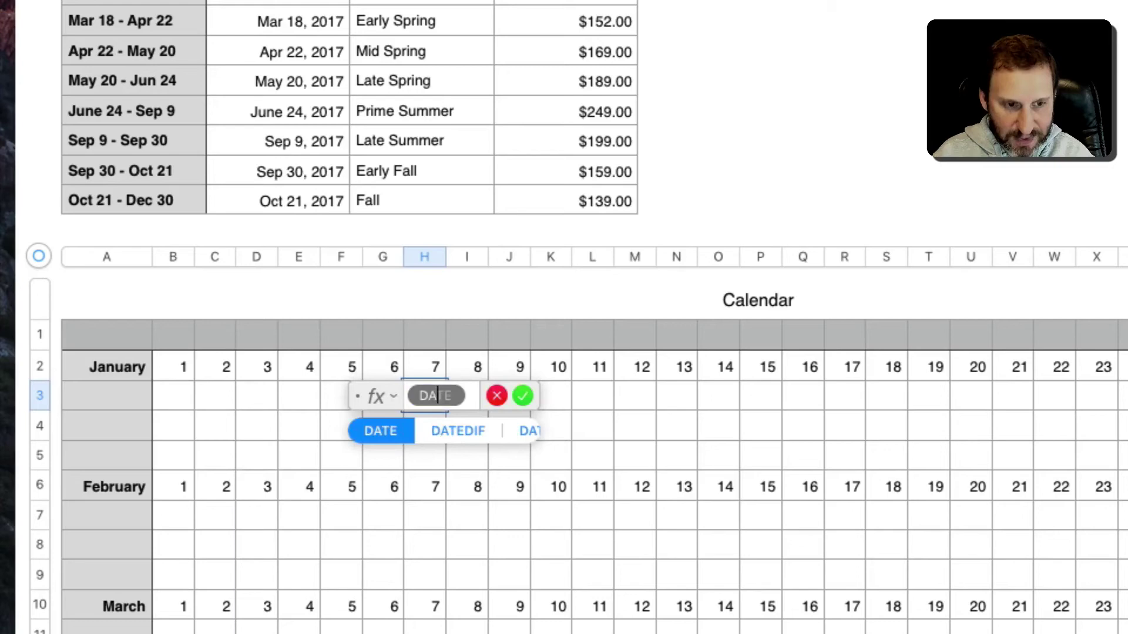
{"action": "type", "text": "TE"}
Enter =DATE(YEAR(A2),MONTH(A2),H2) in H3, using January in A2 and day 7 in H2
{"action": "key", "text": "Return"}
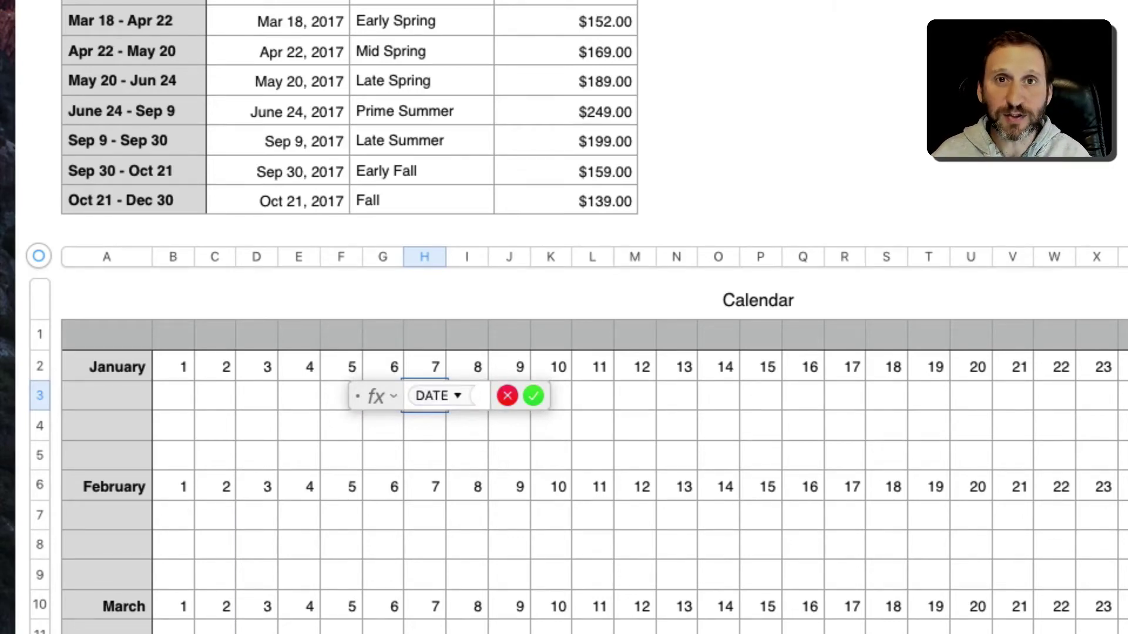
{"action": "type", "text": "YEAR"}
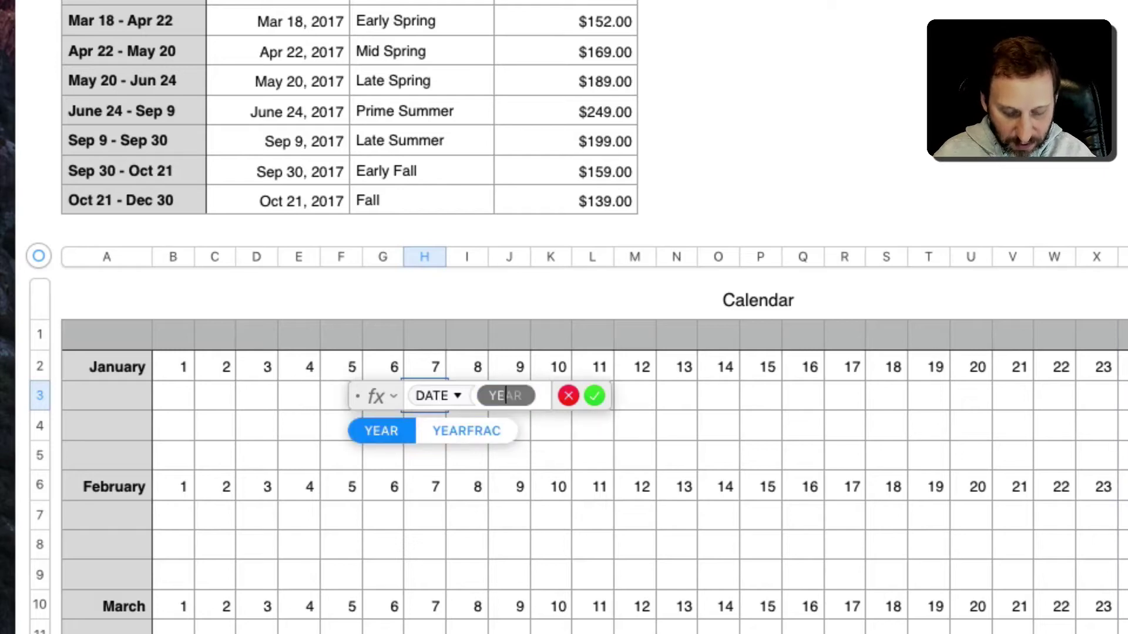
{"action": "key", "text": "Return"}
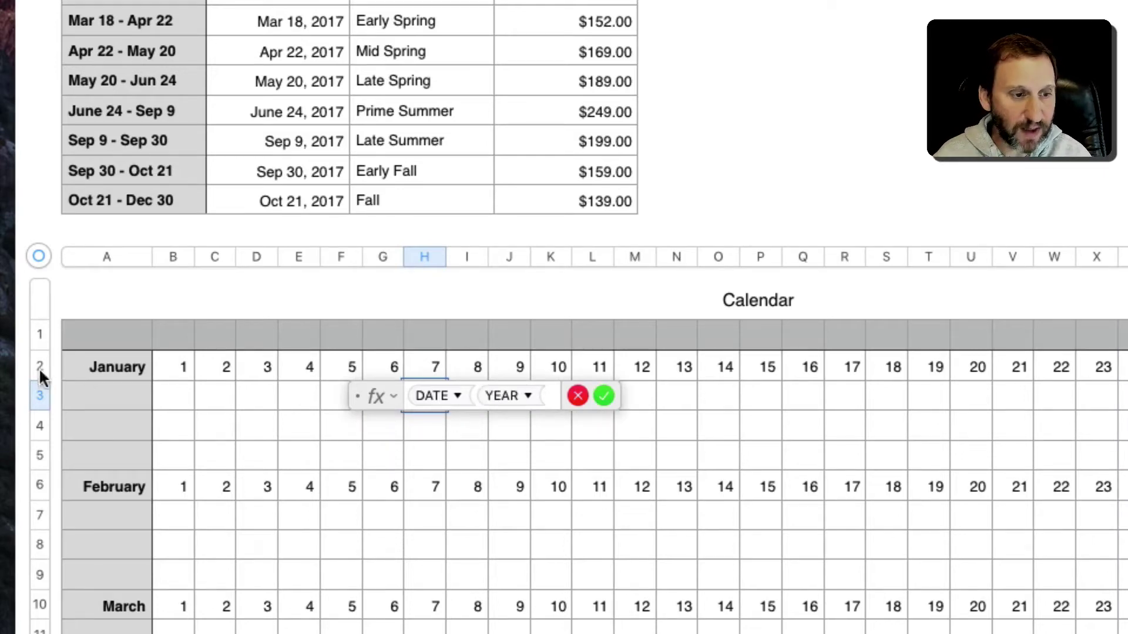
{"action": "left_click", "coordinate": [98, 371]}
{"action": "type", "text": ","}
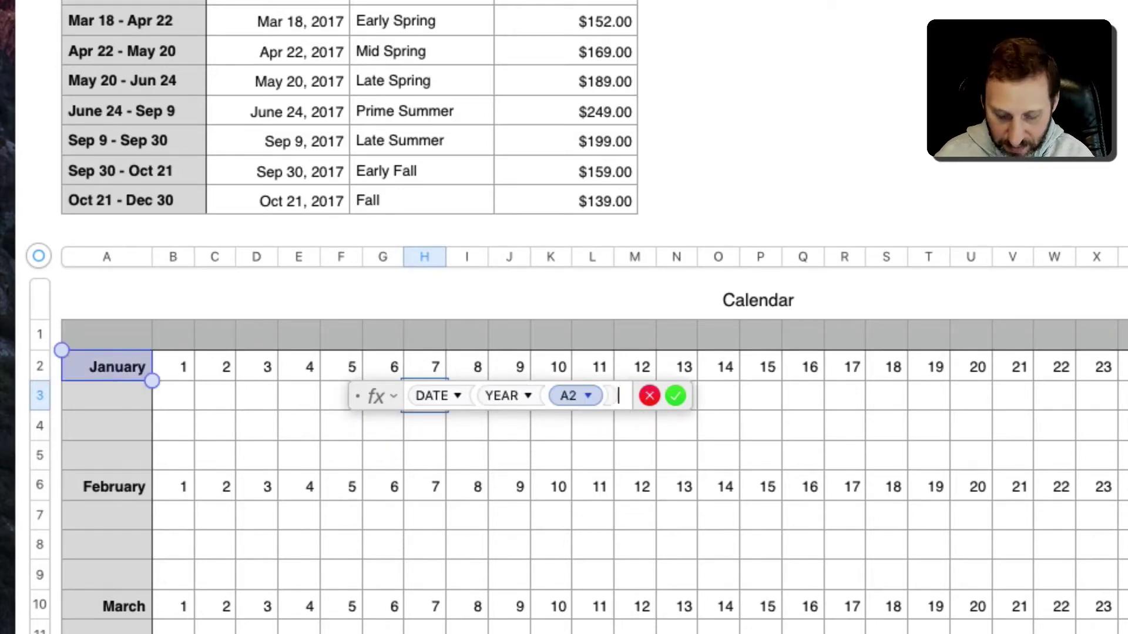
{"action": "type", "text": "1"}
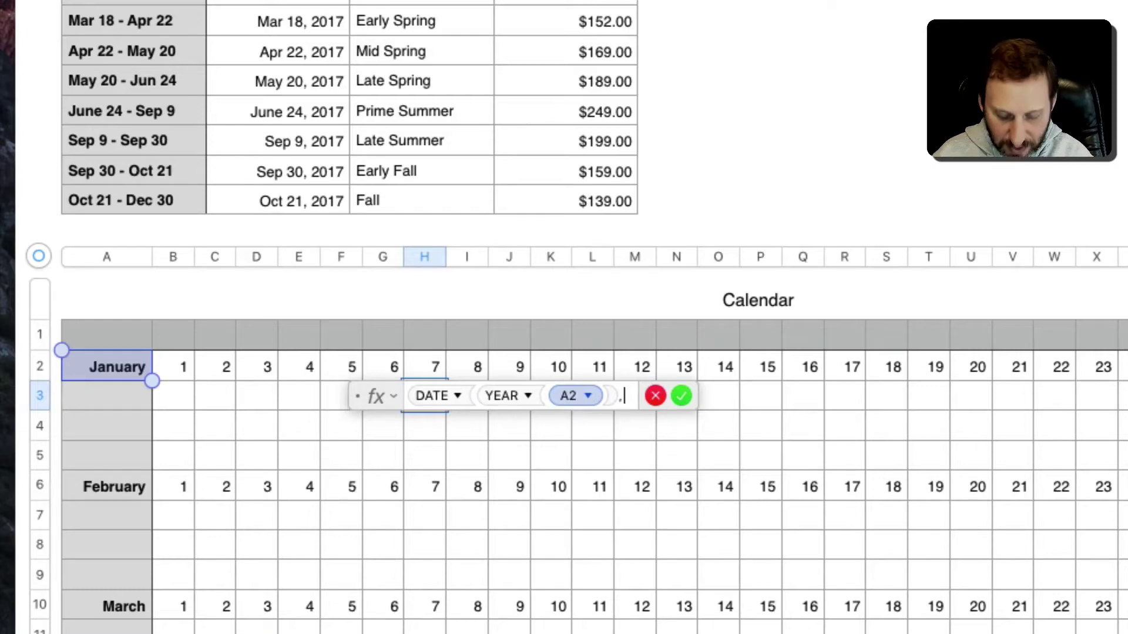
{"action": "type", "text": "MONTH"}
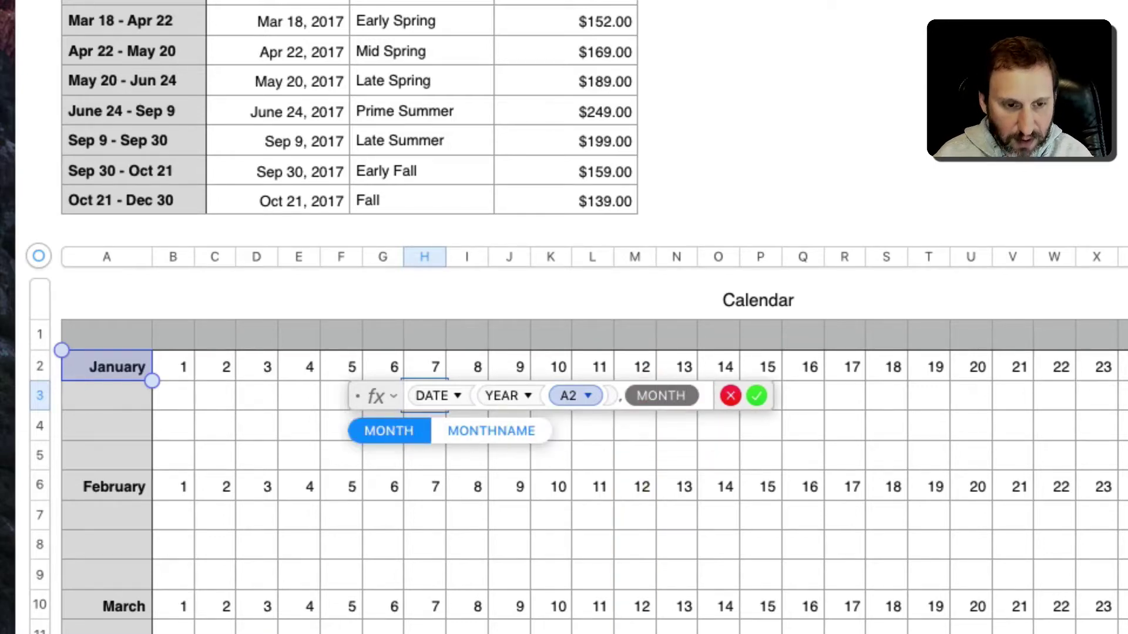
{"action": "type", "text": "("}
{"action": "left_click", "coordinate": [103, 358]}
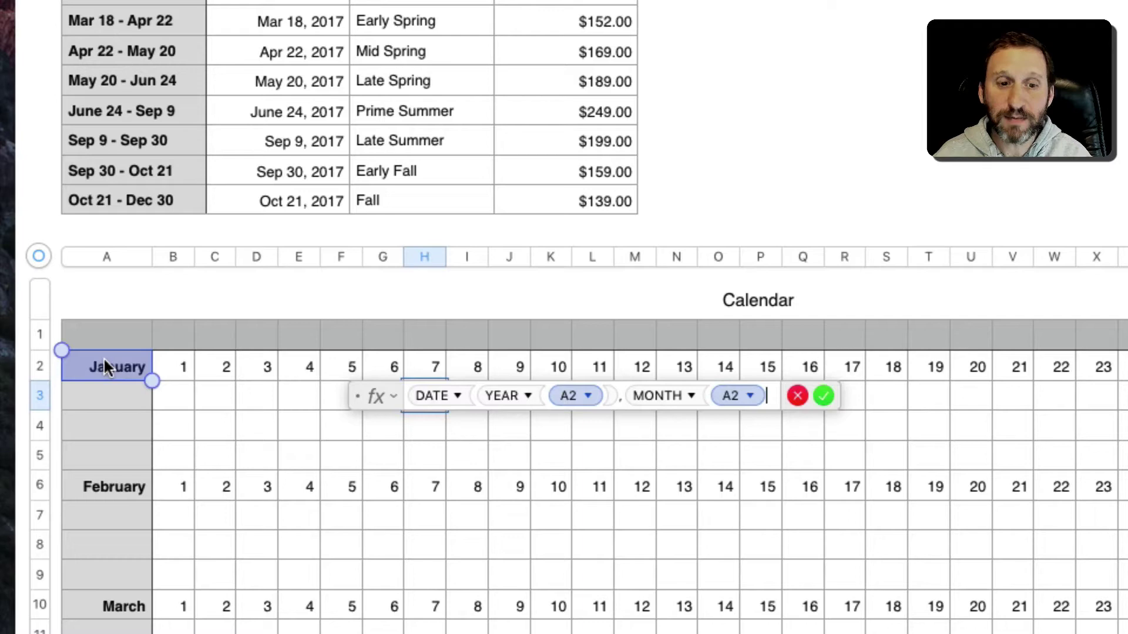
{"action": "type", "text": "),"}
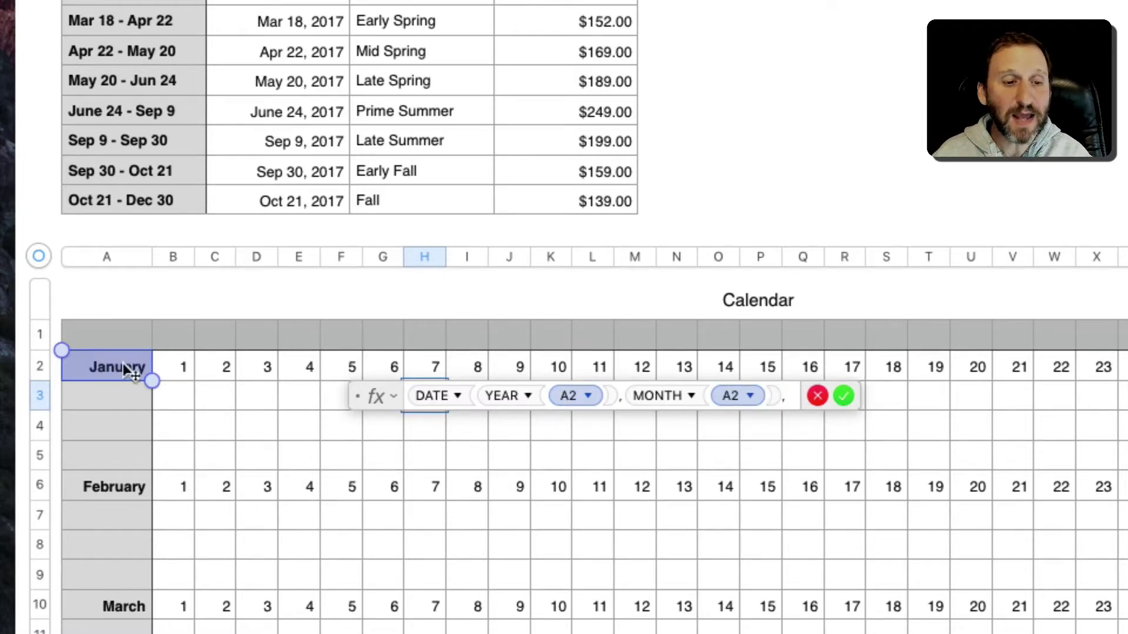
{"action": "left_click", "coordinate": [430, 365]}
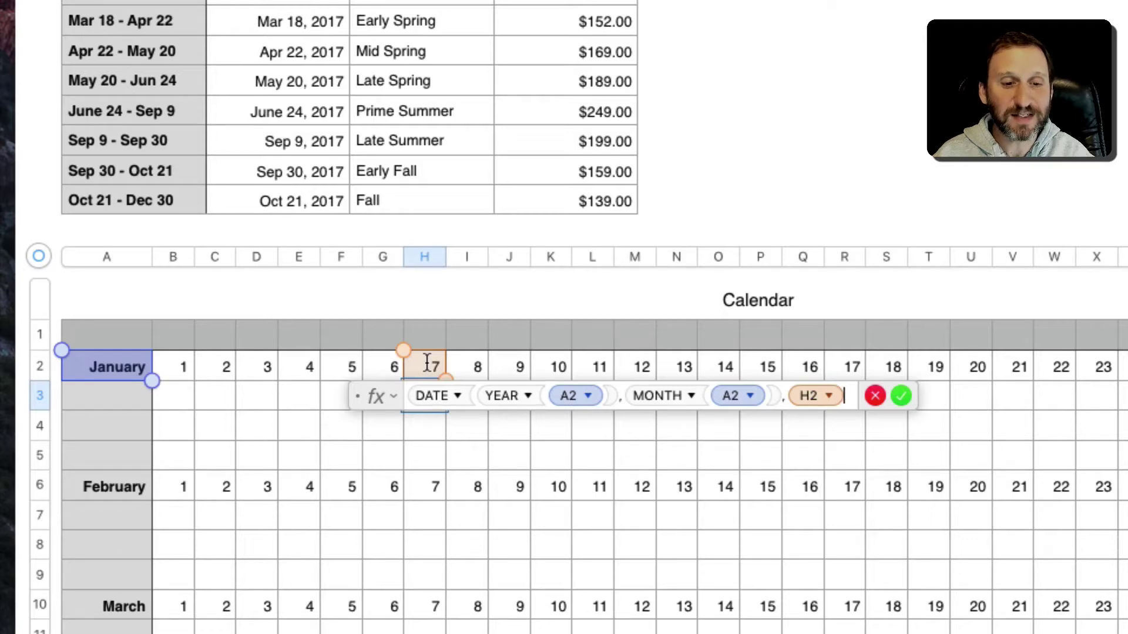
{"action": "key", "text": "Return"}
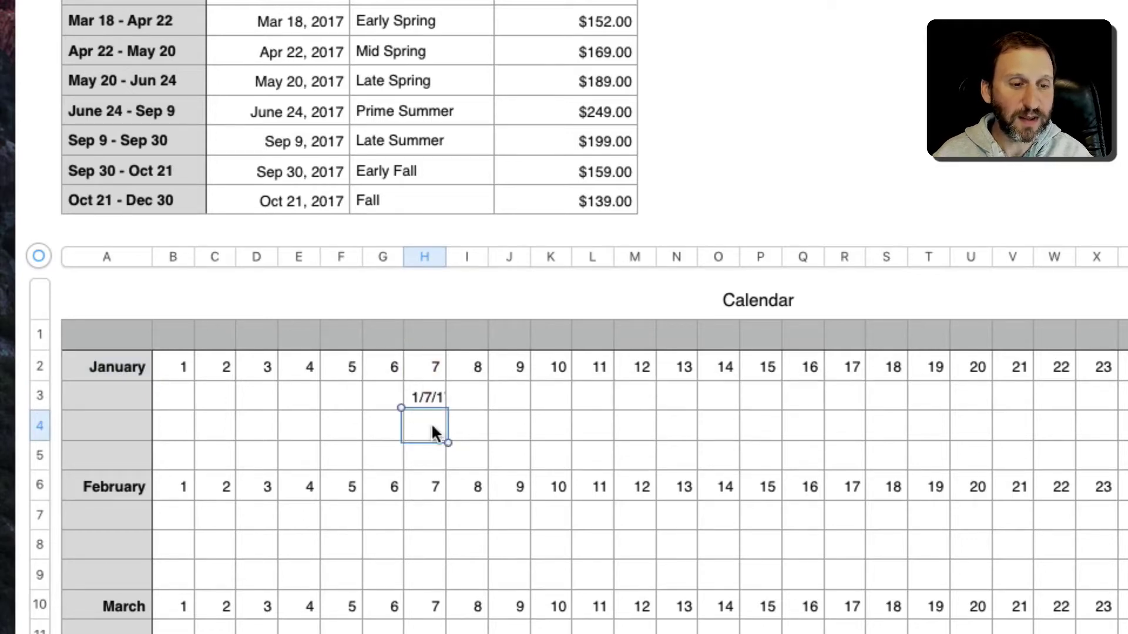
Lock column A on both A2 references in H3's DATE formula, leaving H2 relative
{"action": "left_click", "coordinate": [423, 398]}
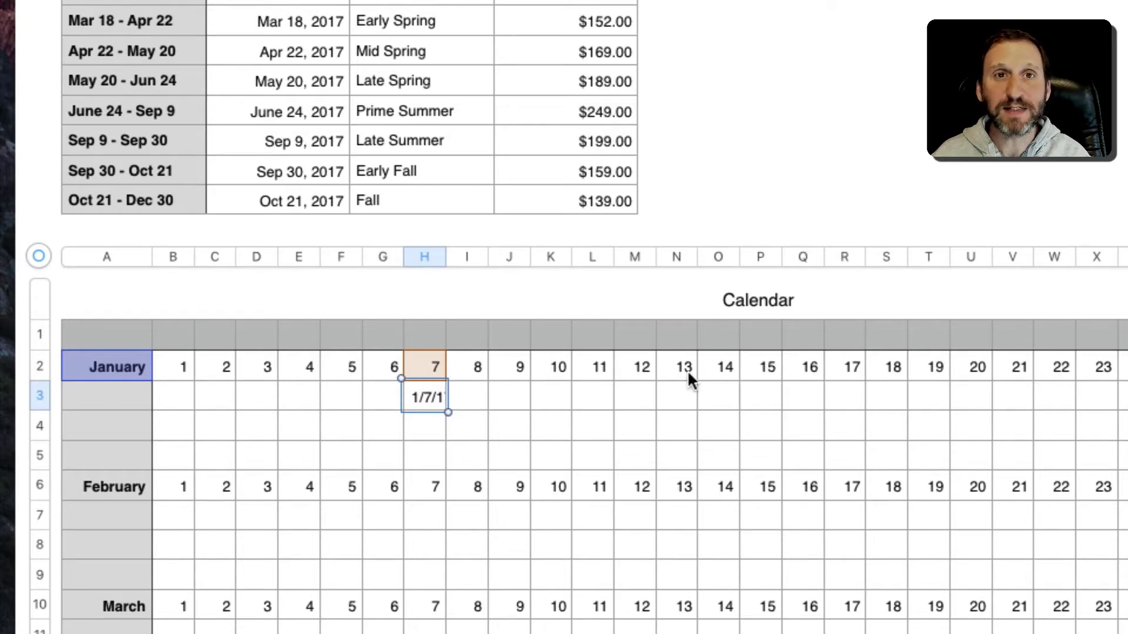
{"action": "double_click", "coordinate": [432, 395]}
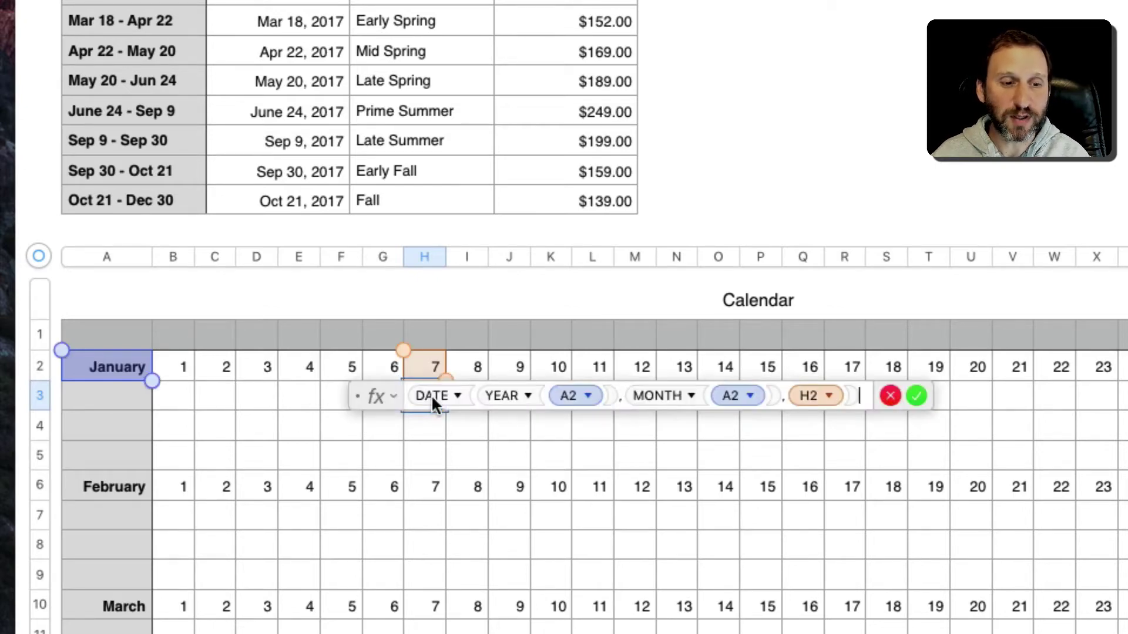
{"action": "left_click", "coordinate": [580, 395]}
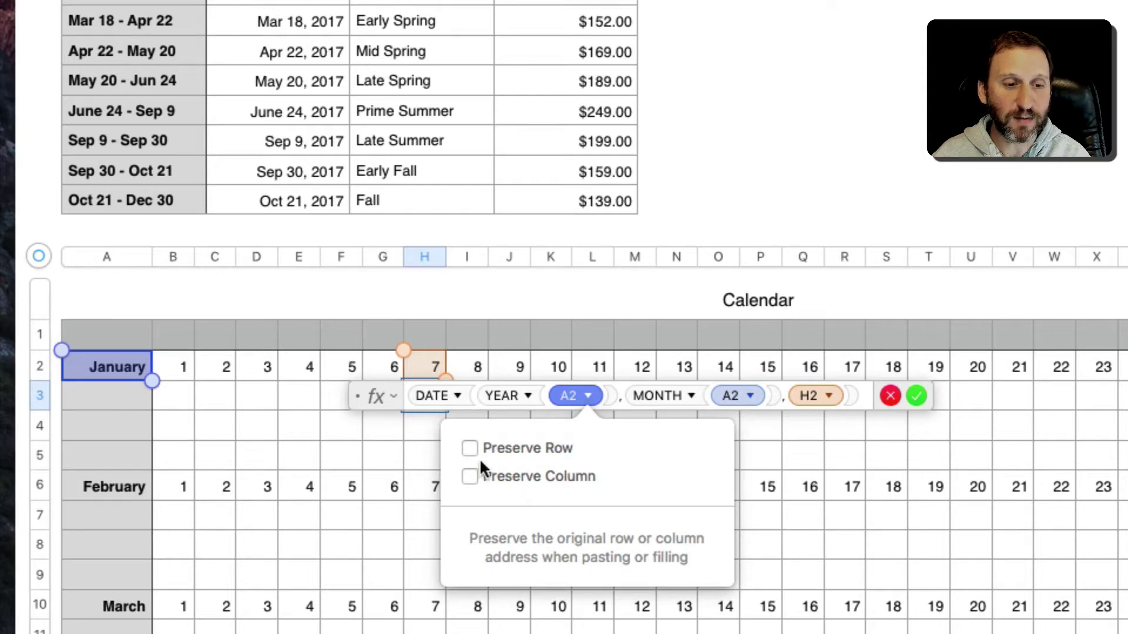
{"action": "left_click", "coordinate": [468, 476]}
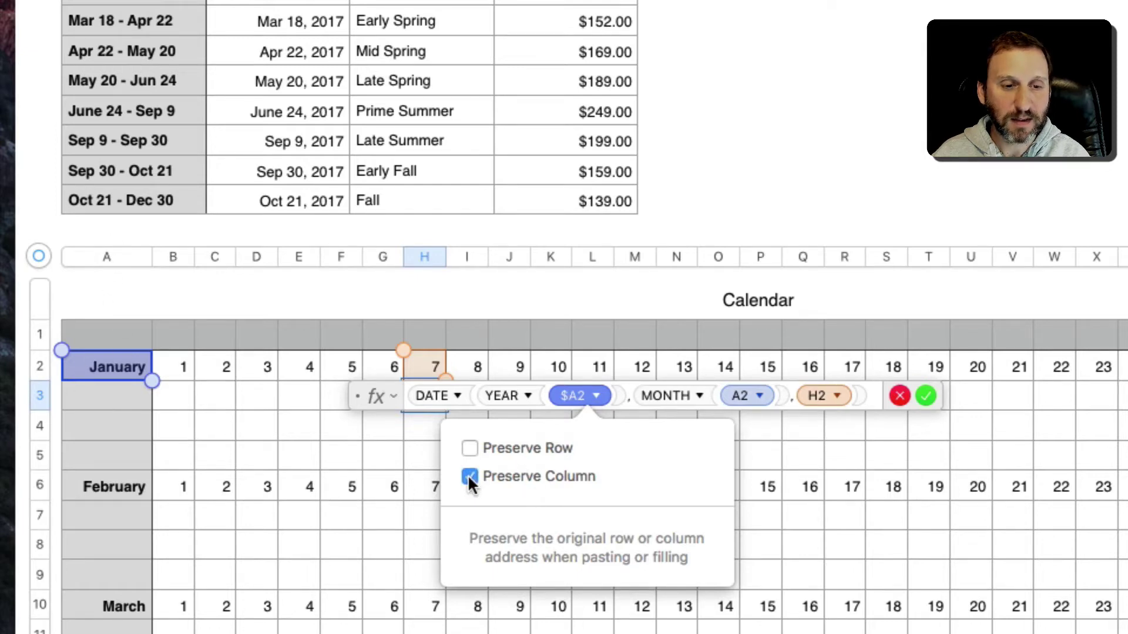
{"action": "left_click", "coordinate": [739, 394]}
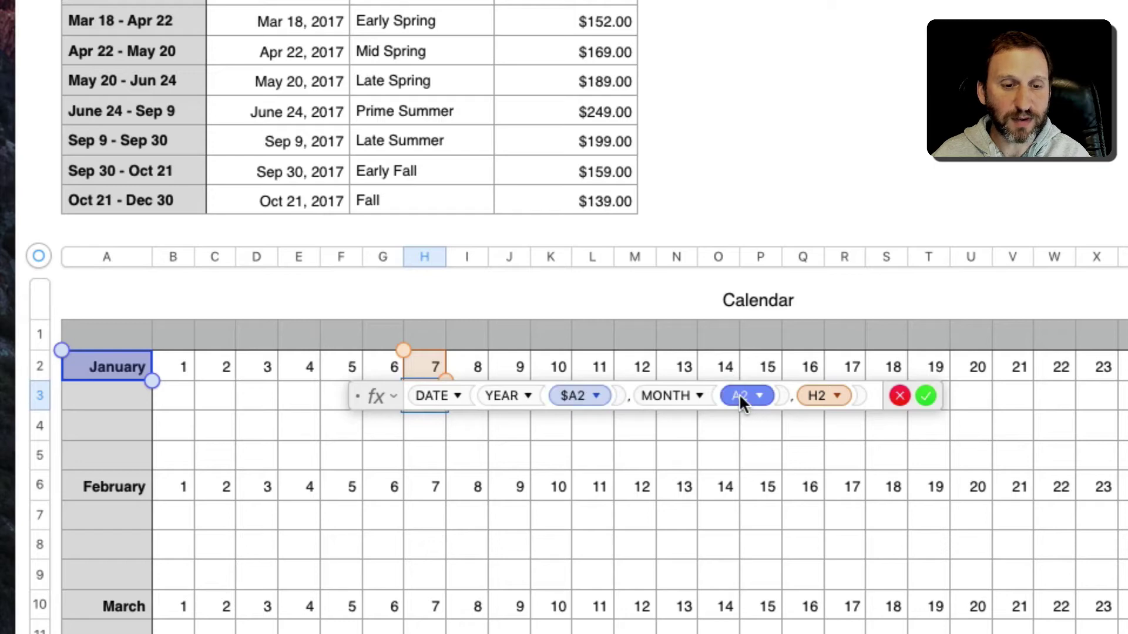
{"action": "left_click", "coordinate": [762, 395]}
{"action": "left_click", "coordinate": [641, 477]}
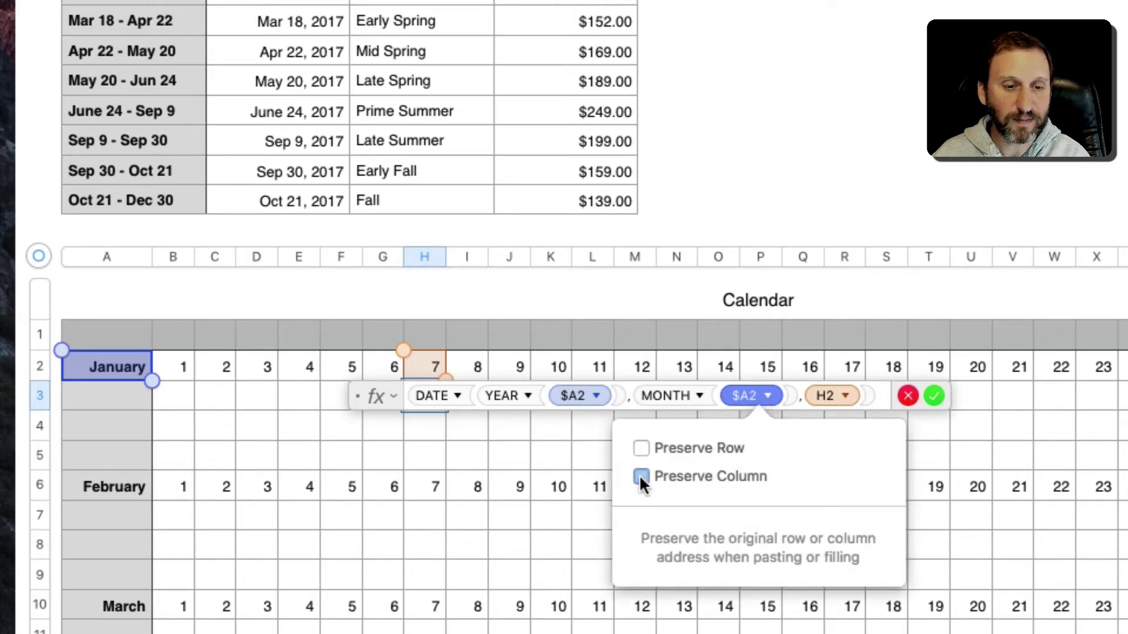
{"action": "left_click", "coordinate": [841, 398]}
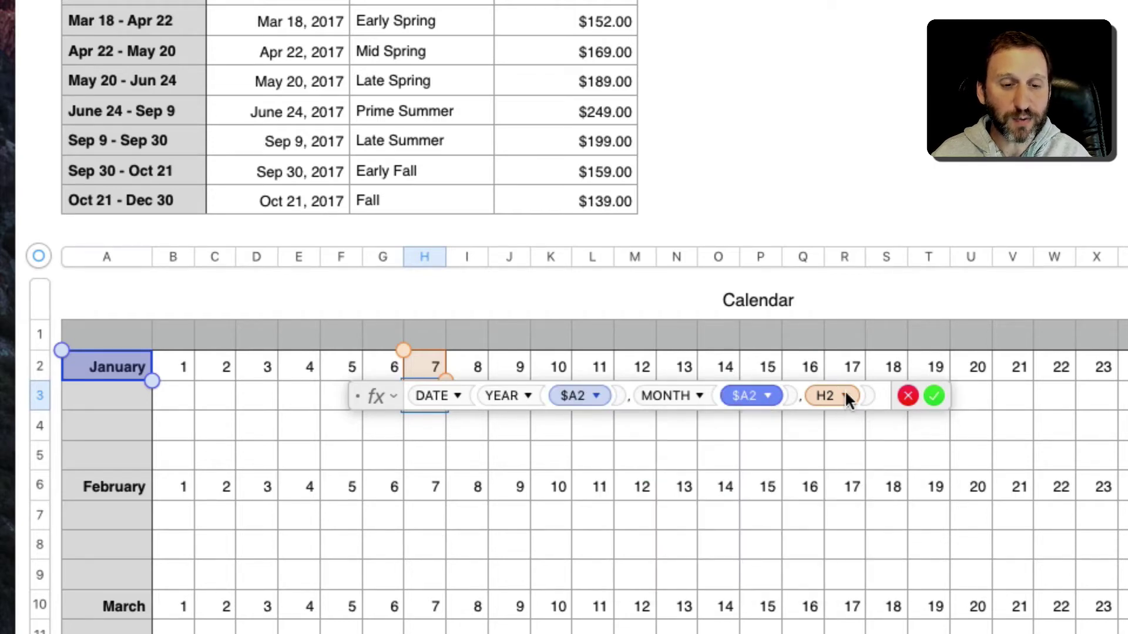
{"action": "left_click", "coordinate": [845, 391]}
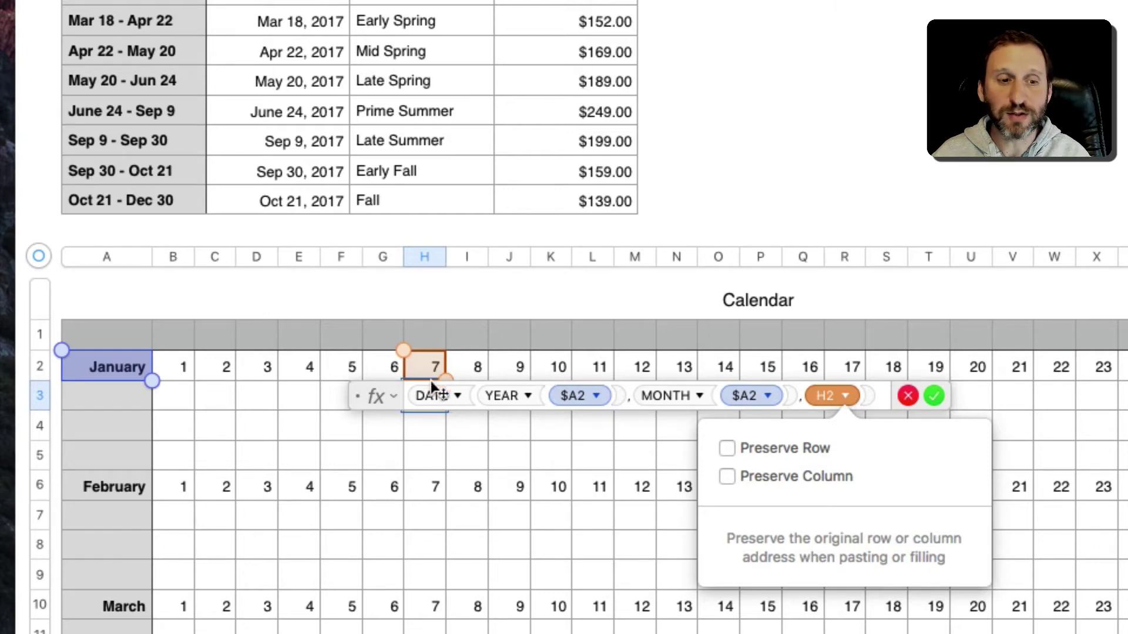
{"action": "left_click", "coordinate": [432, 385]}
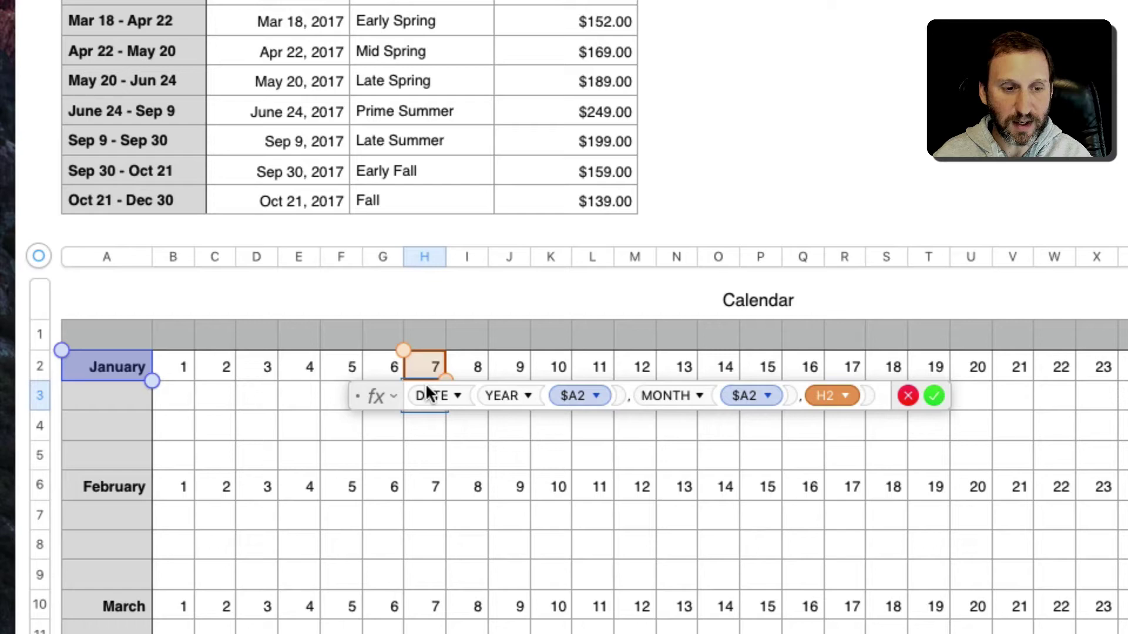
{"action": "key", "text": "Return"}
{"action": "left_click", "coordinate": [435, 390]}
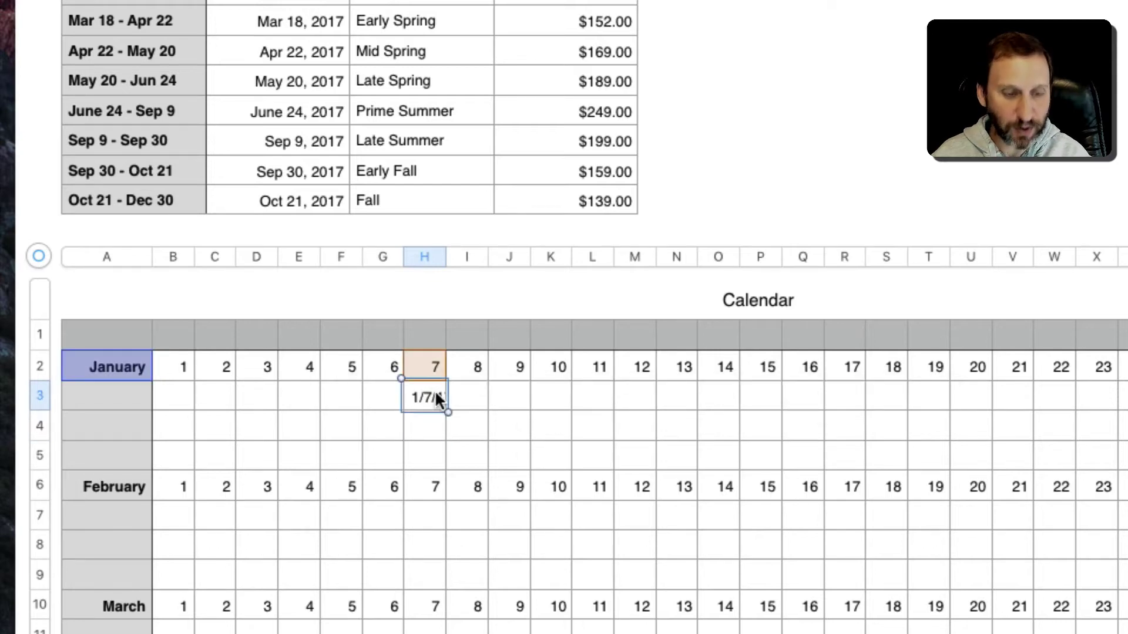
{"action": "left_click", "coordinate": [467, 397]}
{"action": "key", "text": "super+v"}
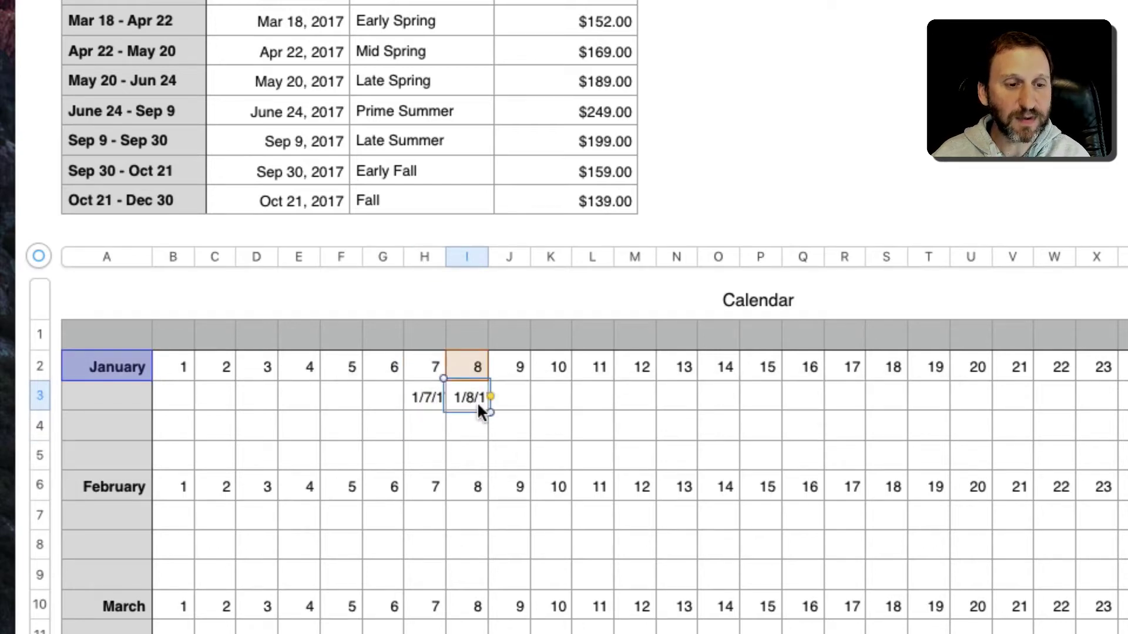
{"action": "left_click", "coordinate": [185, 407]}
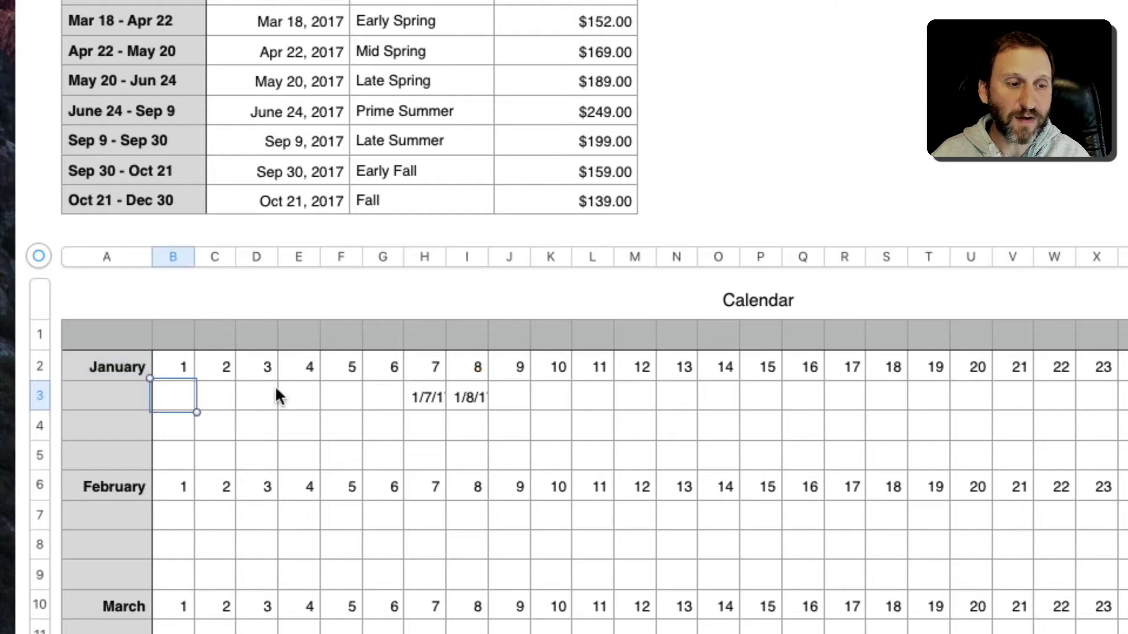
{"action": "key", "text": "shift+super+Right"}
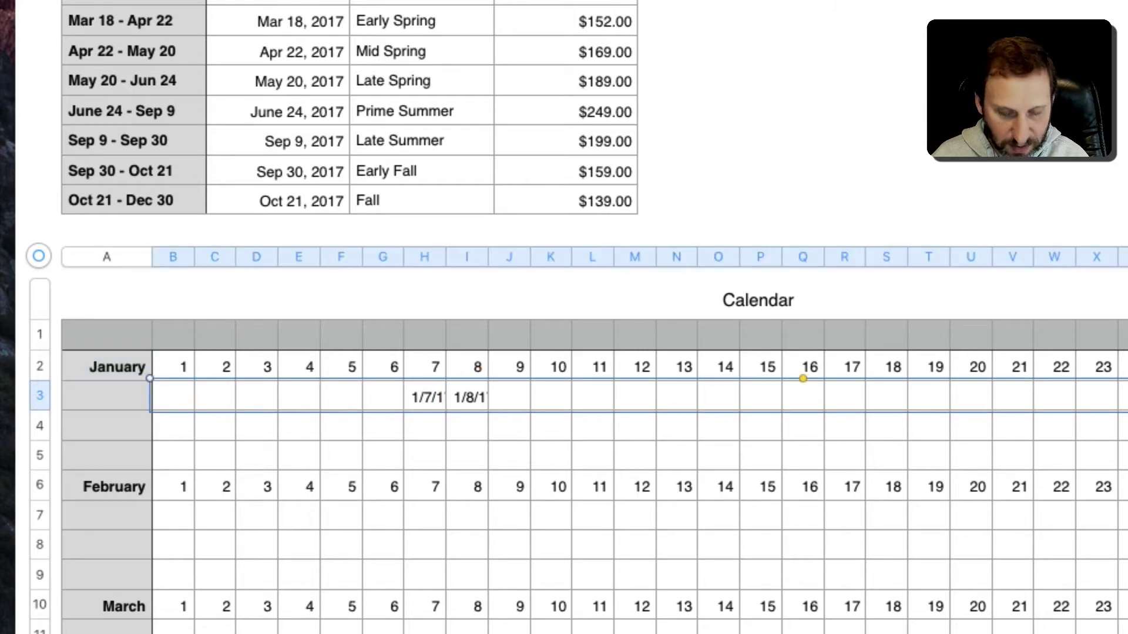
{"action": "key", "text": "super+v"}
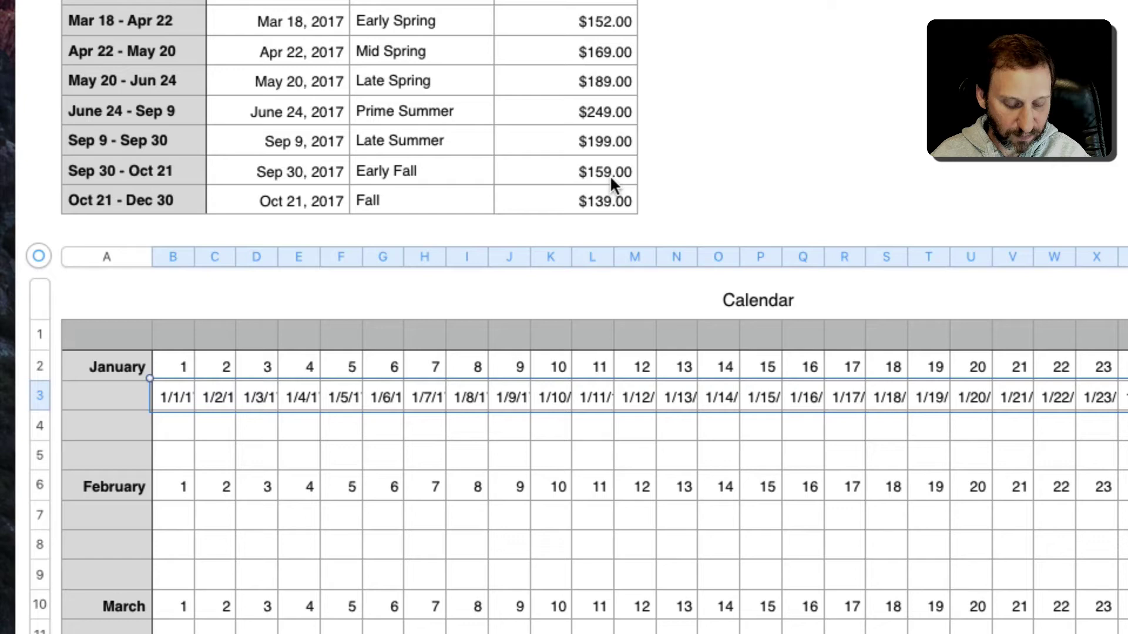
{"action": "key", "text": "super+z"}
{"action": "key", "text": "super+z"}
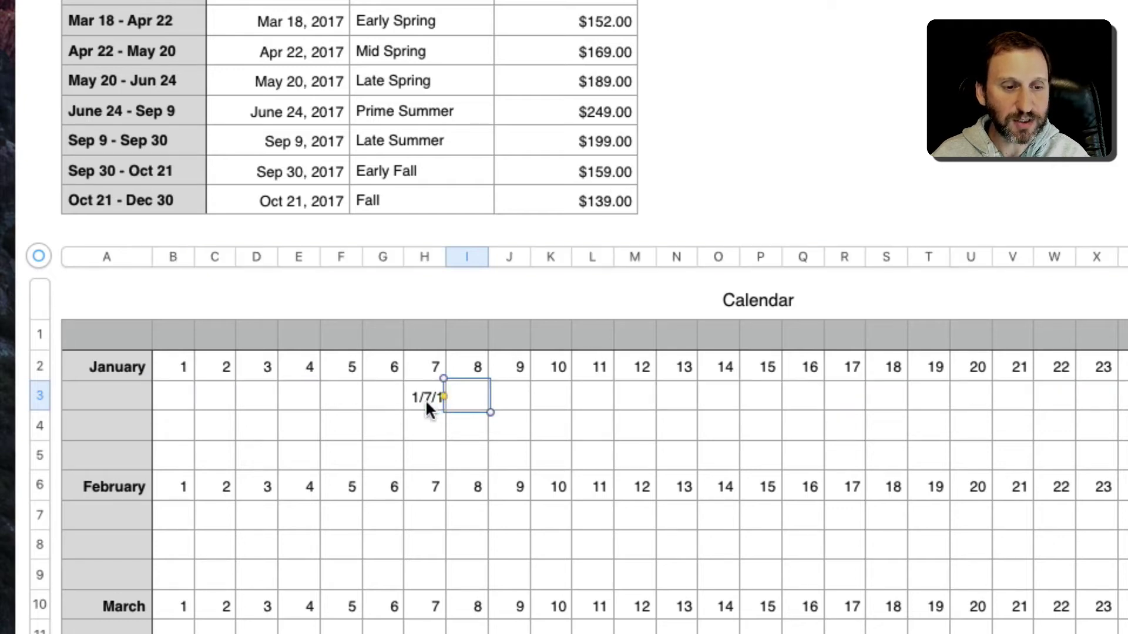
Reopen the January 7 date formula in H3 for editing
{"action": "left_click", "coordinate": [425, 400]}
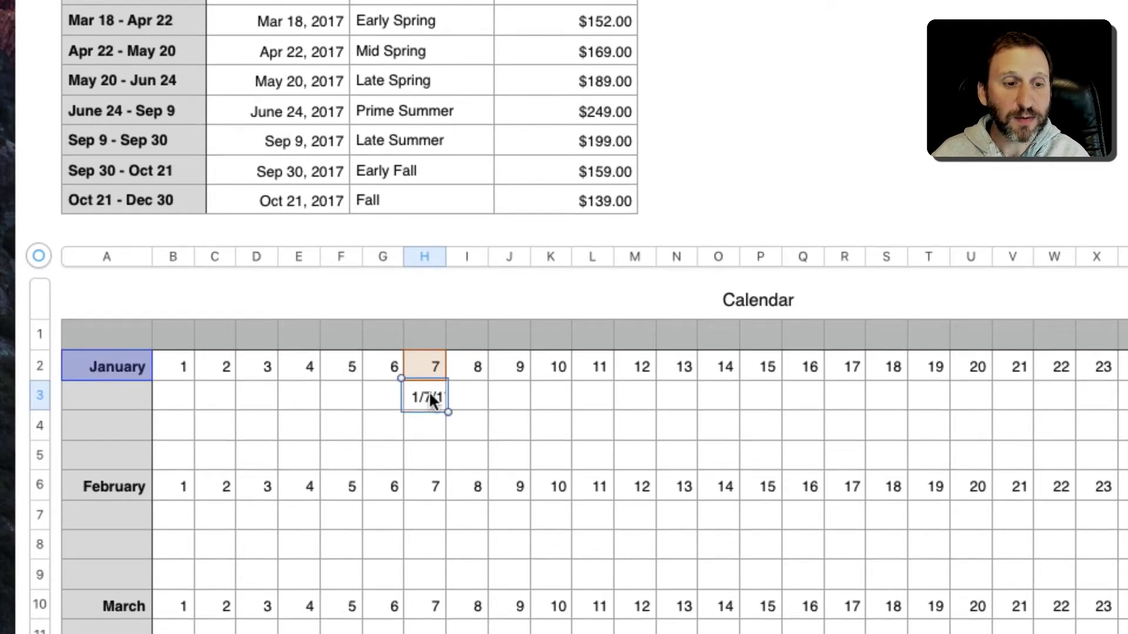
{"action": "double_click", "coordinate": [429, 396]}
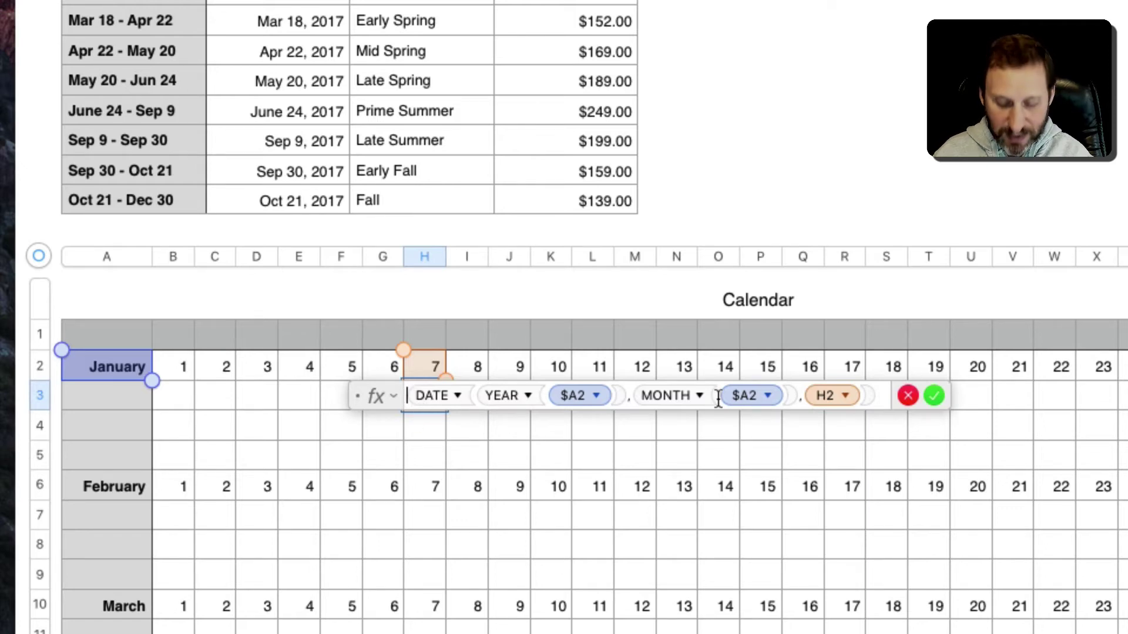
{"action": "type", "text": "LOOKUP "}
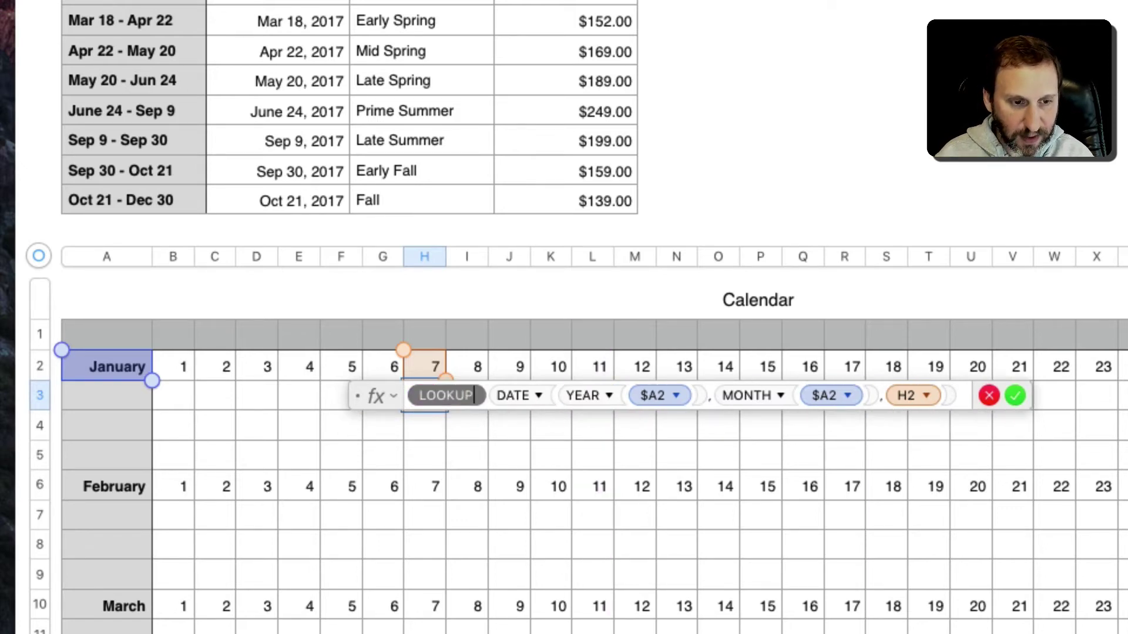
{"action": "type", "text": "("}
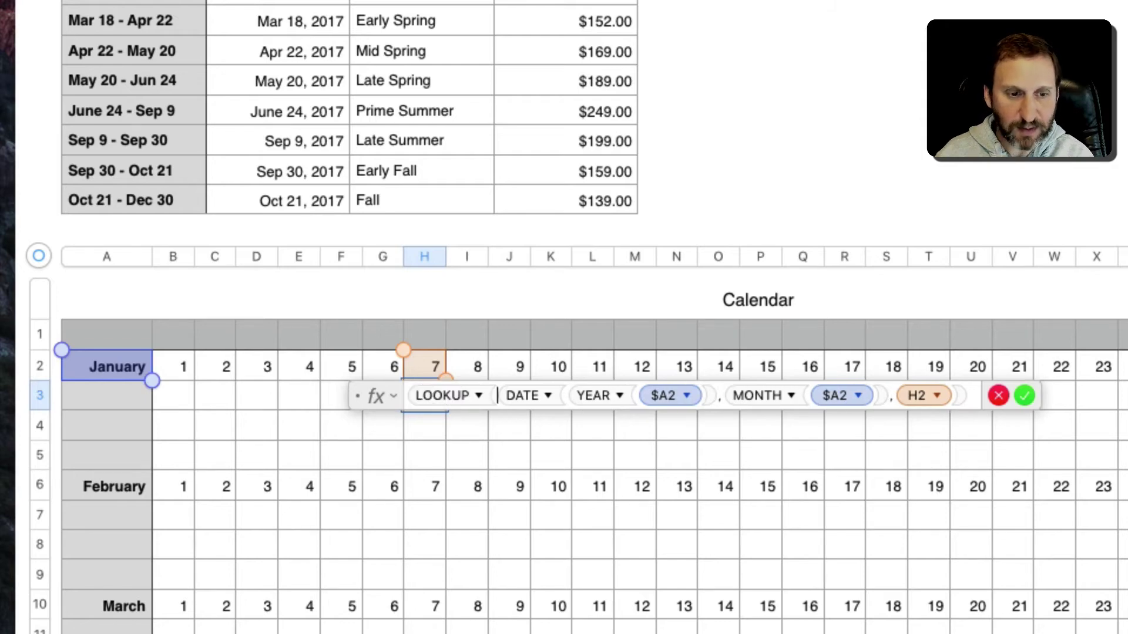
{"action": "type", "text": "loo"}
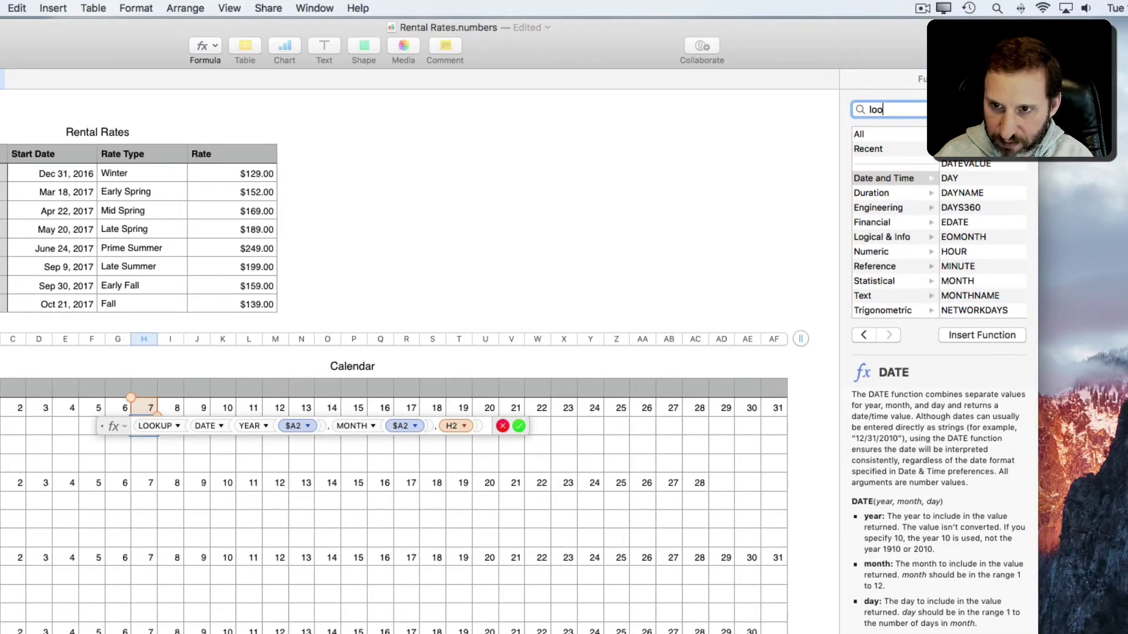
{"action": "type", "text": "kup"}
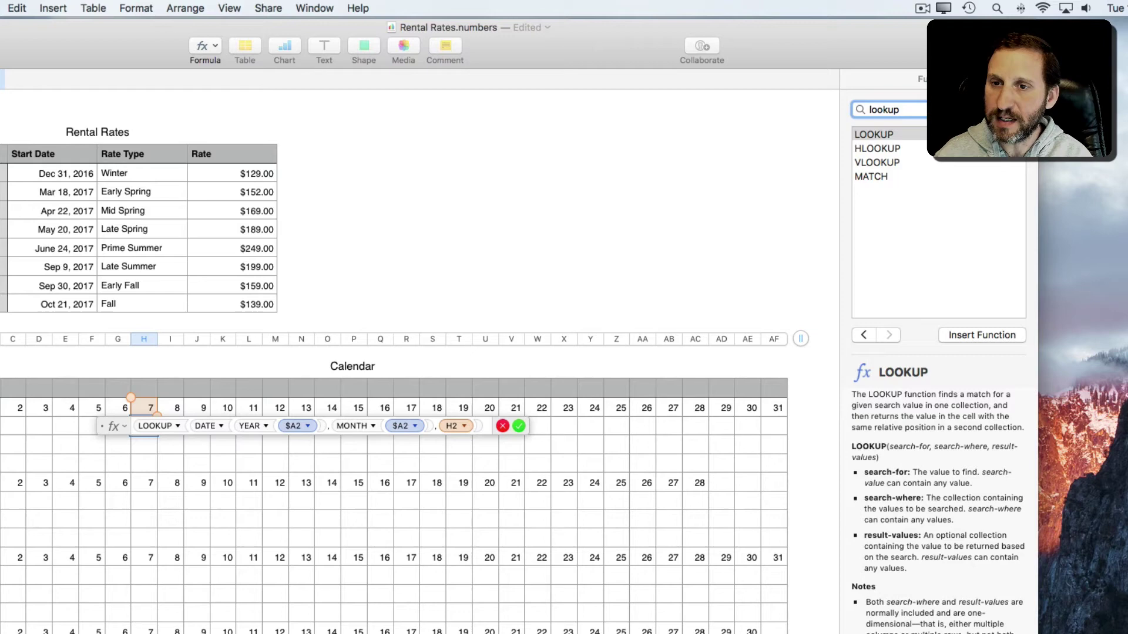
Wrap the date in LOOKUP over column-locked Start Date and Rate columns, returning $129
{"action": "left_click", "coordinate": [874, 134]}
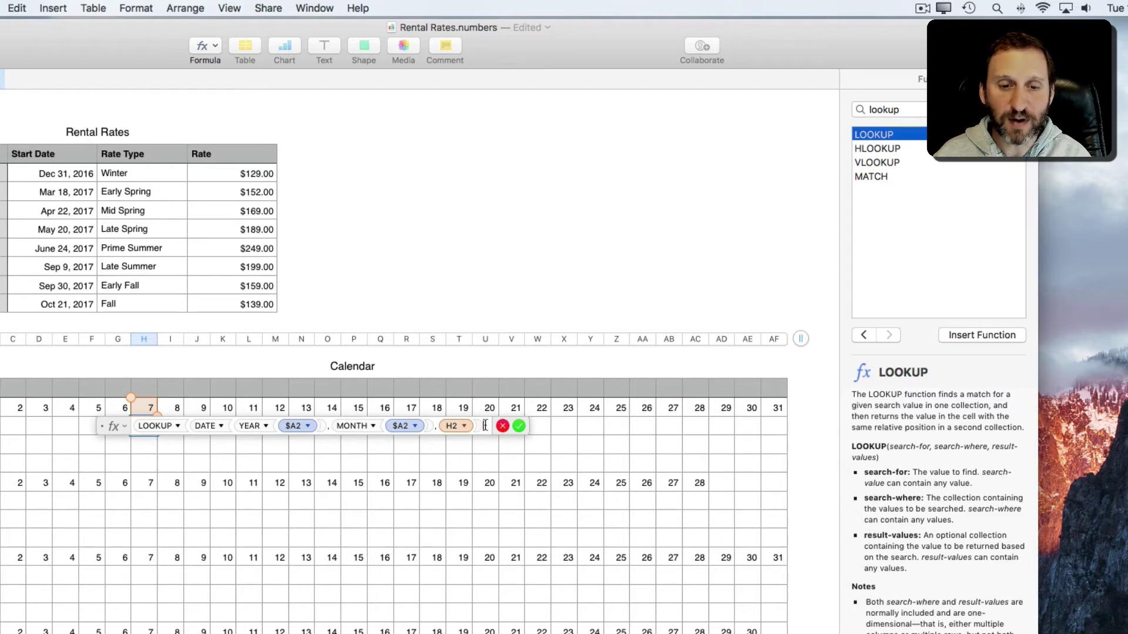
{"action": "type", "text": ","}
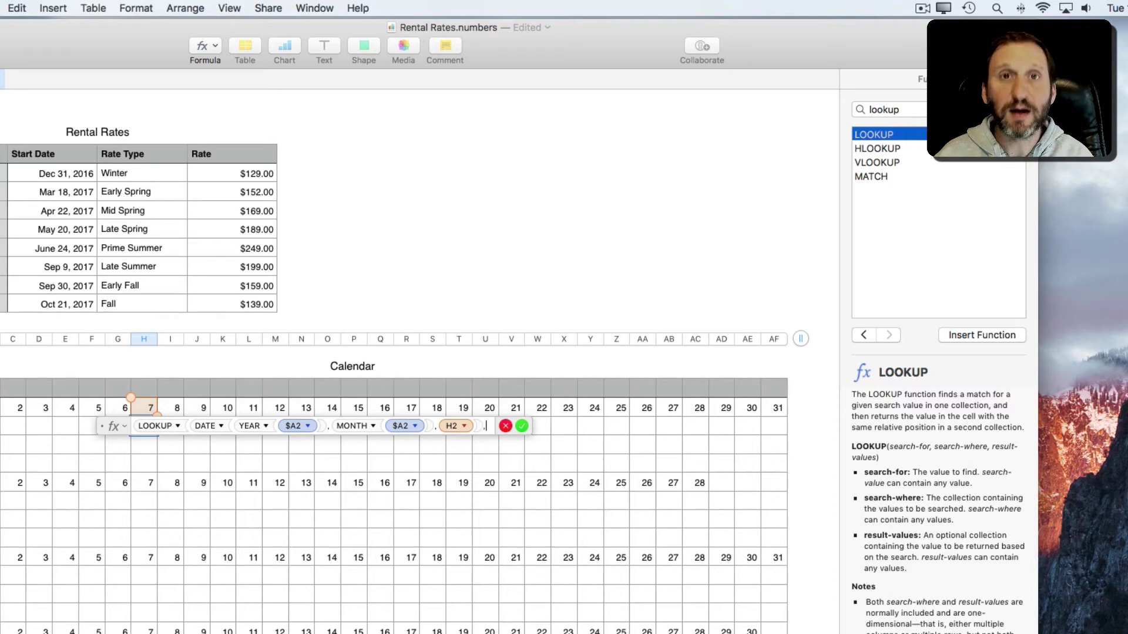
{"action": "mouse_move", "coordinate": [51, 127]}
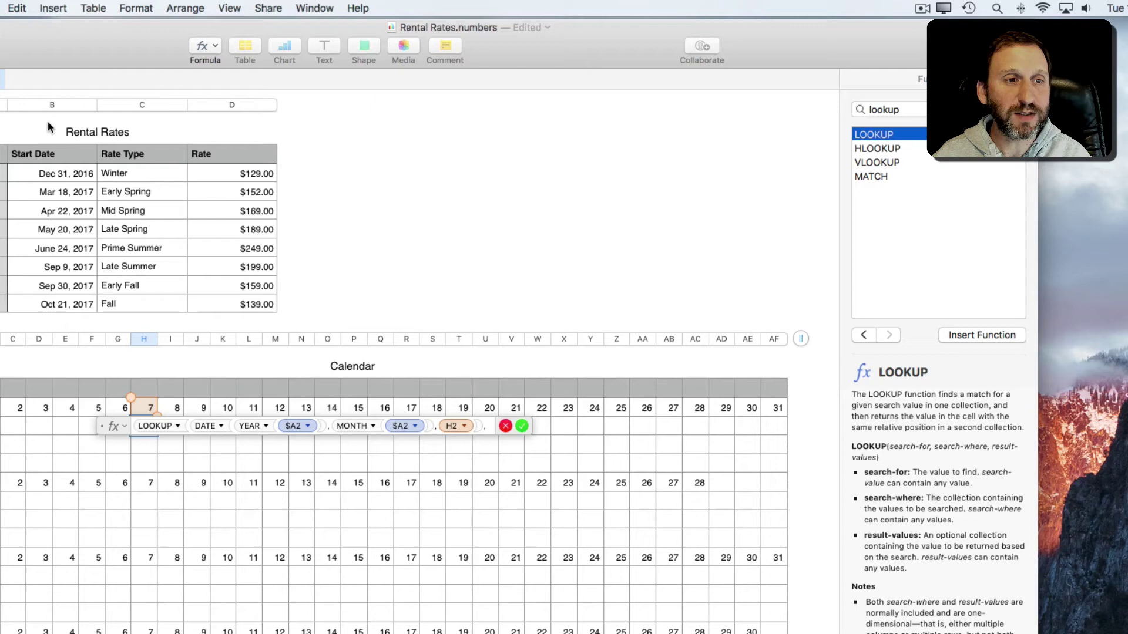
{"action": "left_click", "coordinate": [48, 106]}
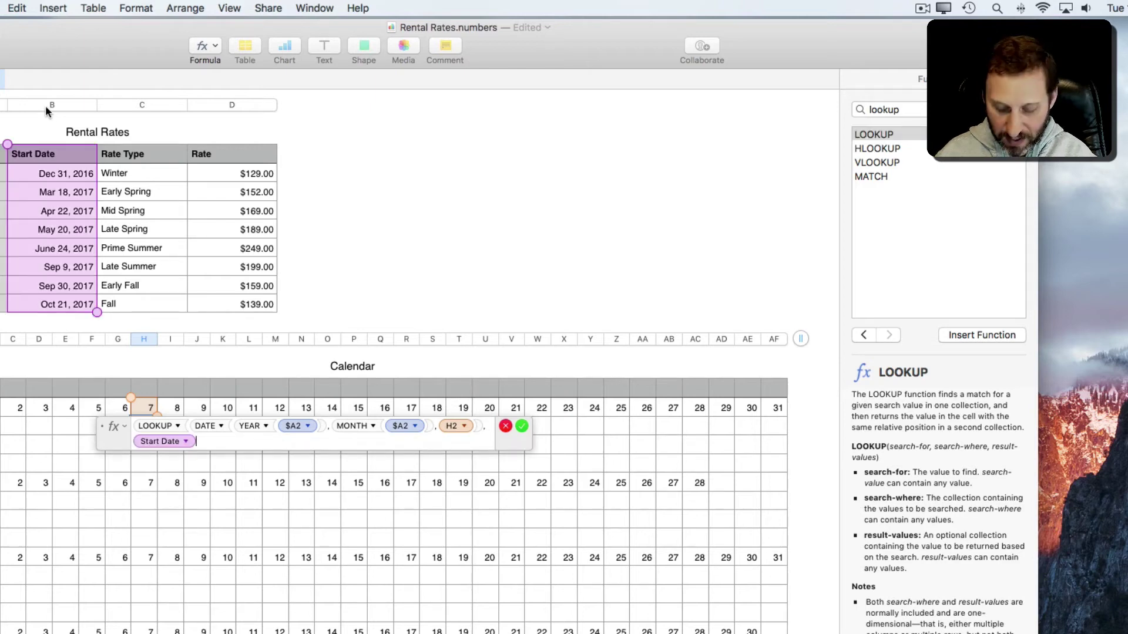
{"action": "left_click", "coordinate": [233, 105]}
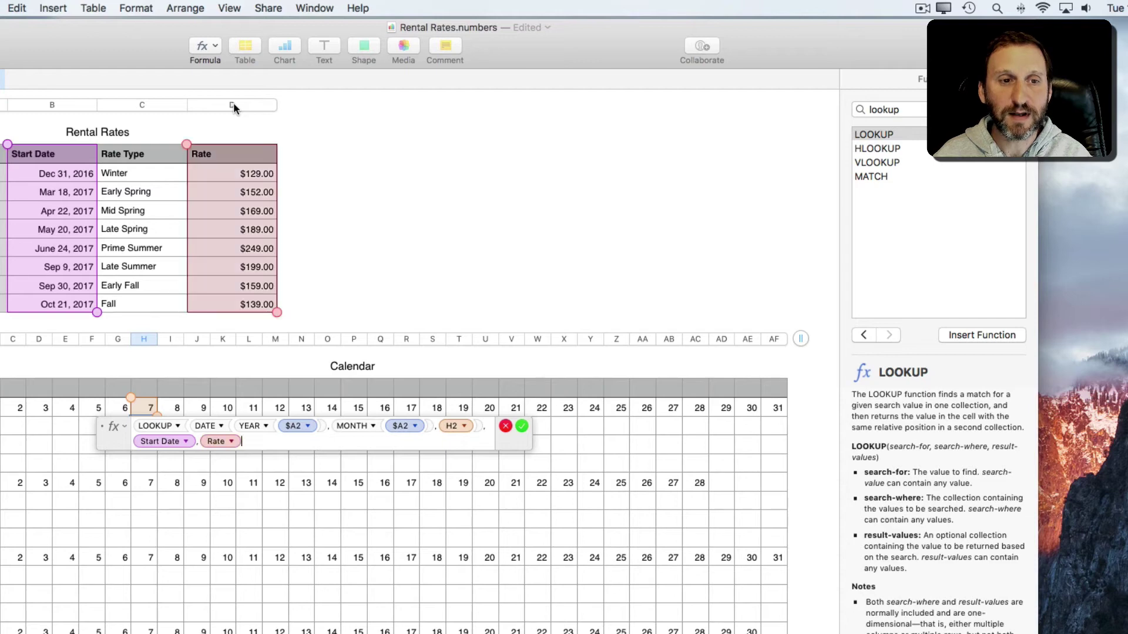
{"action": "left_click", "coordinate": [186, 441]}
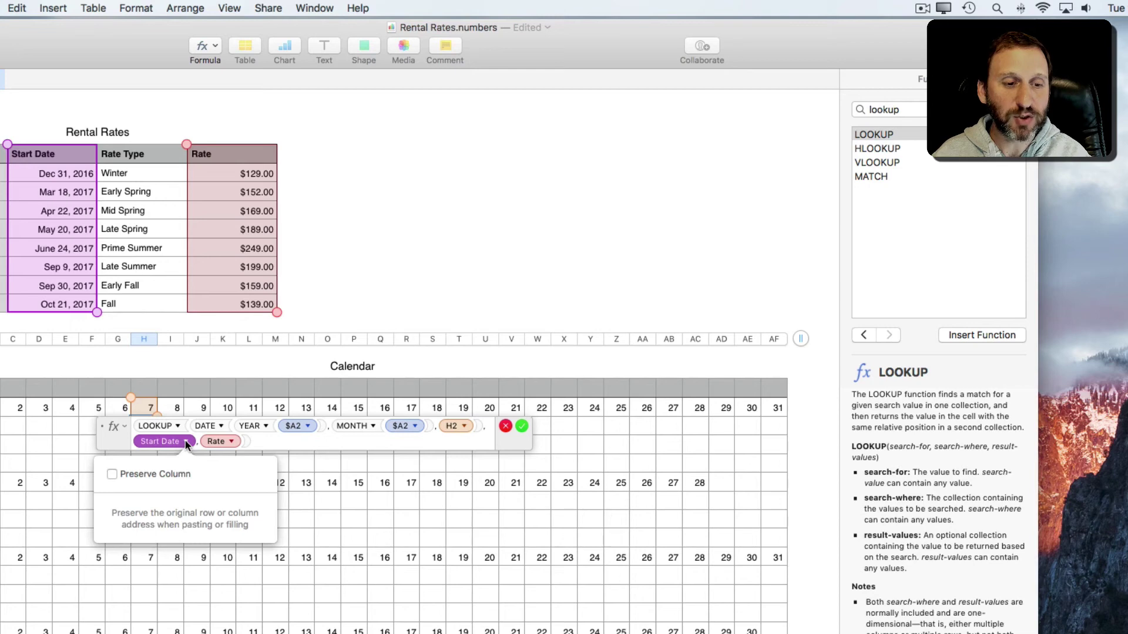
{"action": "left_click", "coordinate": [114, 474]}
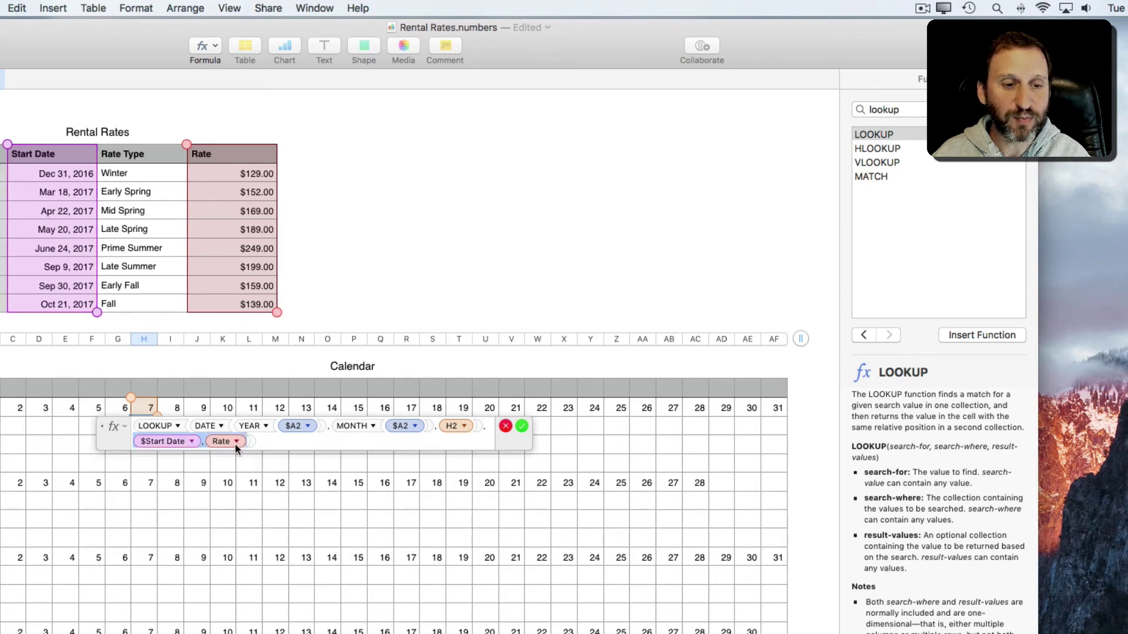
{"action": "left_click", "coordinate": [236, 441]}
{"action": "left_click", "coordinate": [162, 474]}
{"action": "mouse_move", "coordinate": [256, 189]}
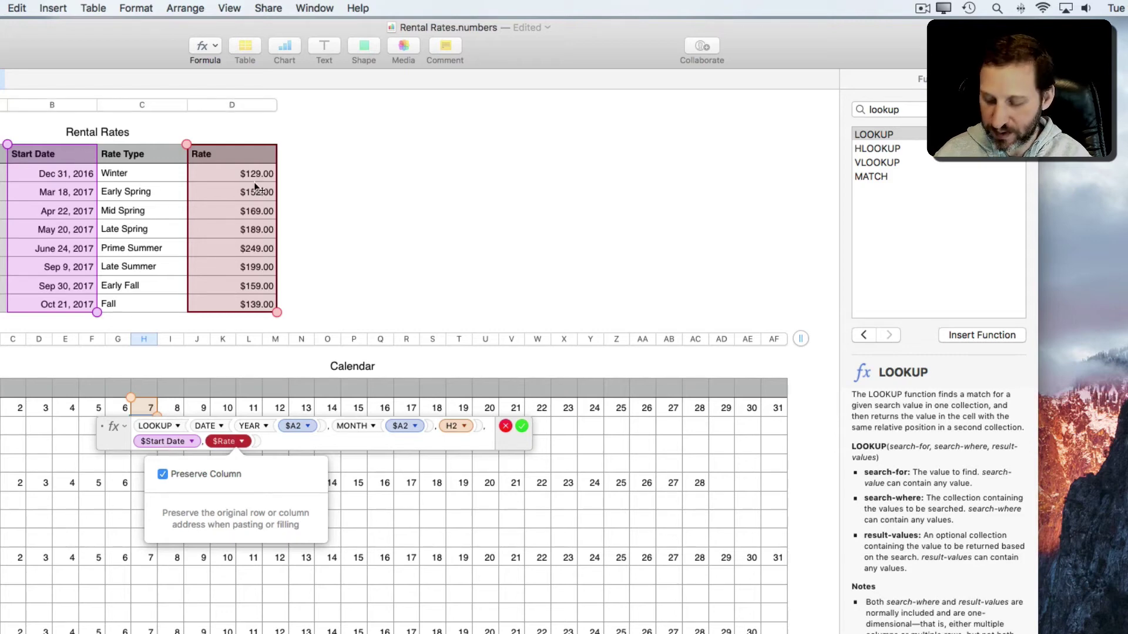
{"action": "key", "text": "Escape"}
{"action": "key", "text": "Return"}
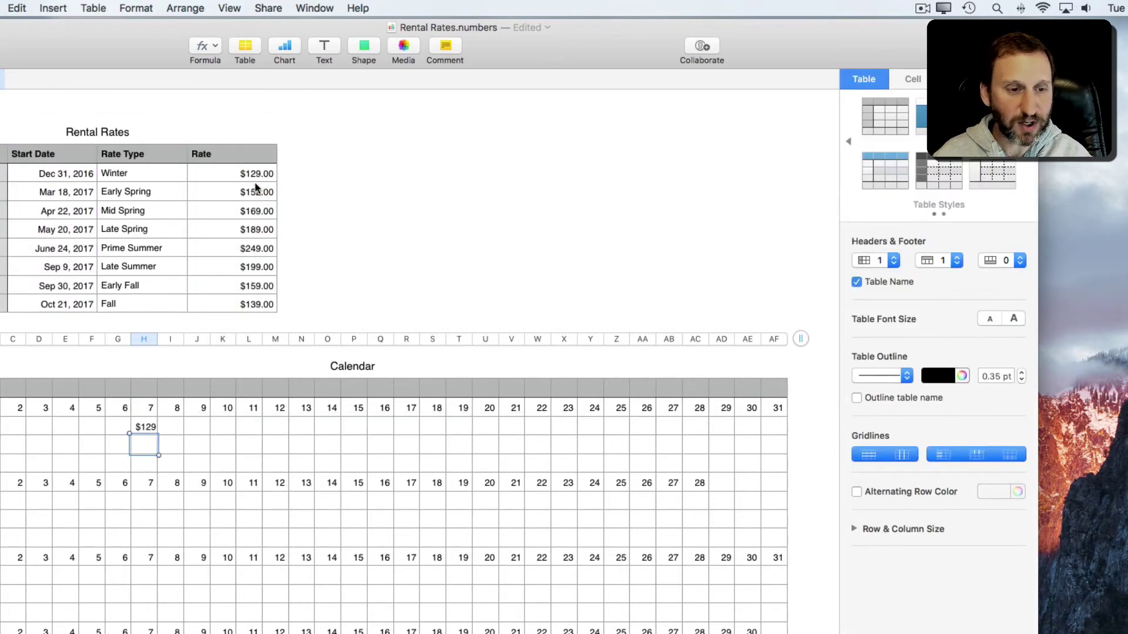
Paste the rate formula across the January and February rate rows
{"action": "double_click", "coordinate": [148, 429]}
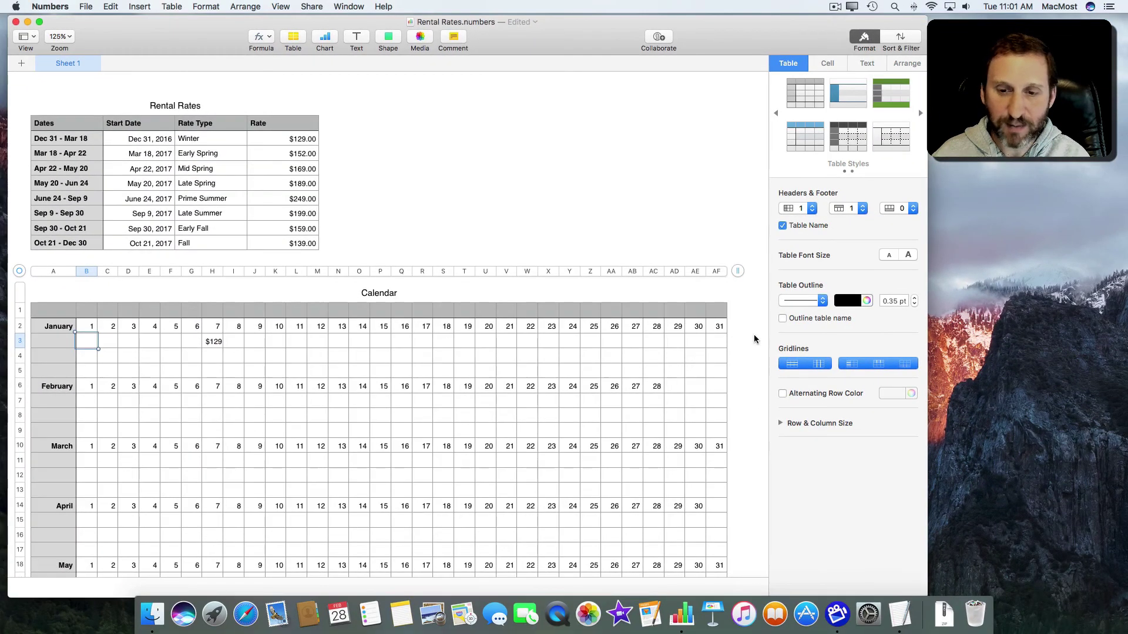
{"action": "type", "text": "$129\t$129\t$129\t$129\t$129\t$129\t$129\t$129\t$129\t$129\t$129\t$129\t$129\t$129\t$129\t$129\t$129\t$129\t$129\t$129\t$129\t$129\t$129\t$129\t$129\t$129\t$129\t$129\t$129\t$129\t$129"}
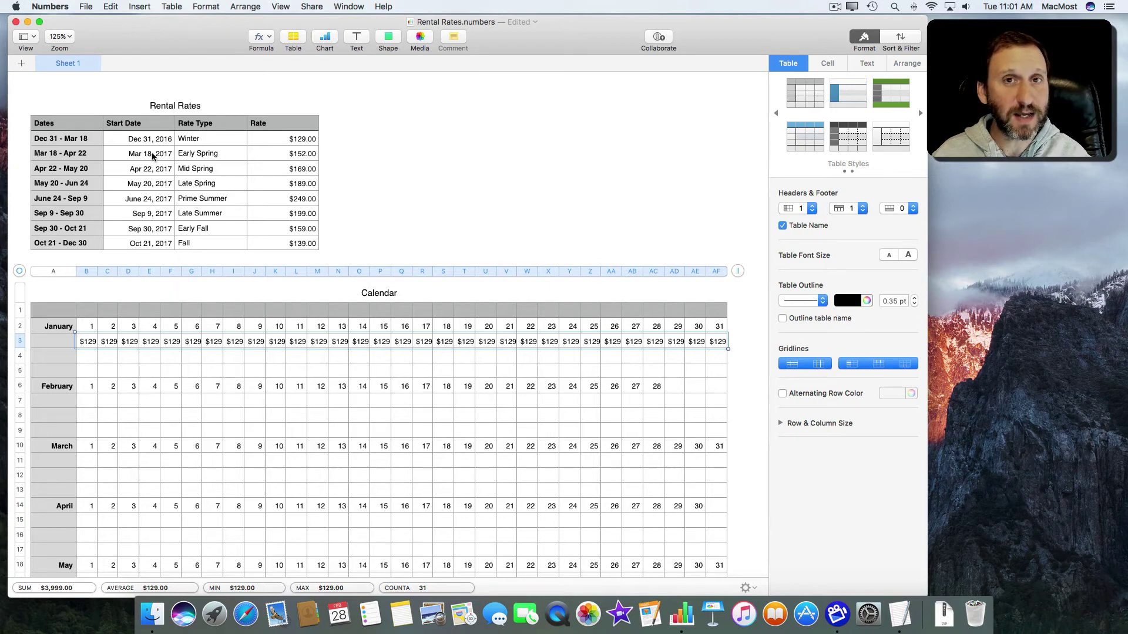
{"action": "left_click", "coordinate": [89, 404]}
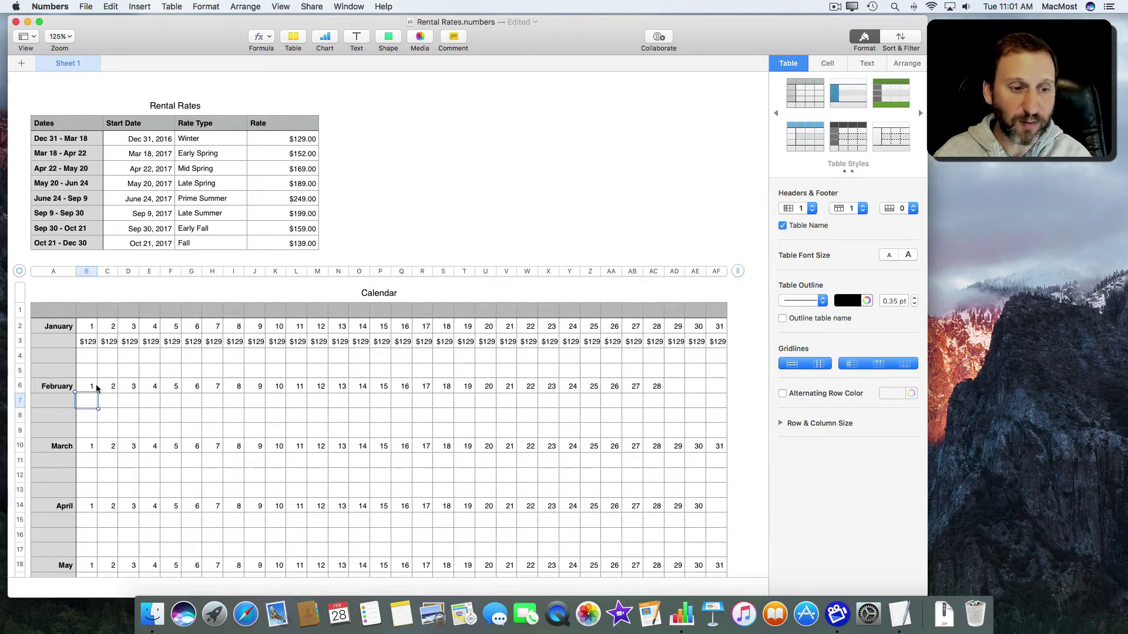
{"action": "left_click", "coordinate": [133, 403]}
{"action": "double_click", "coordinate": [94, 401]}
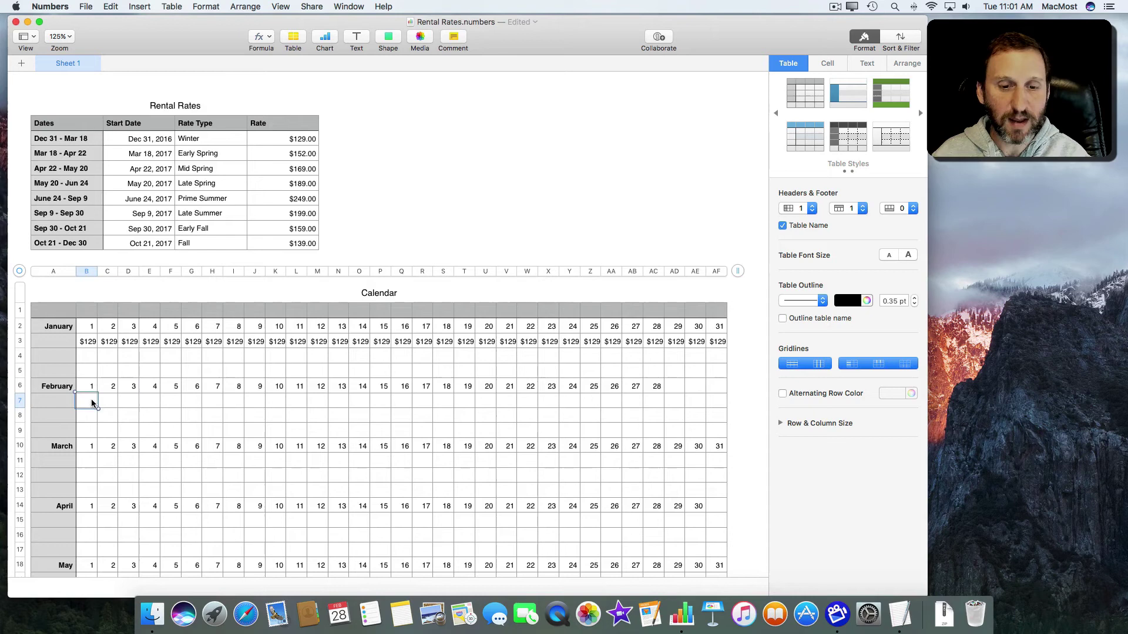
{"action": "key", "text": "Delete"}
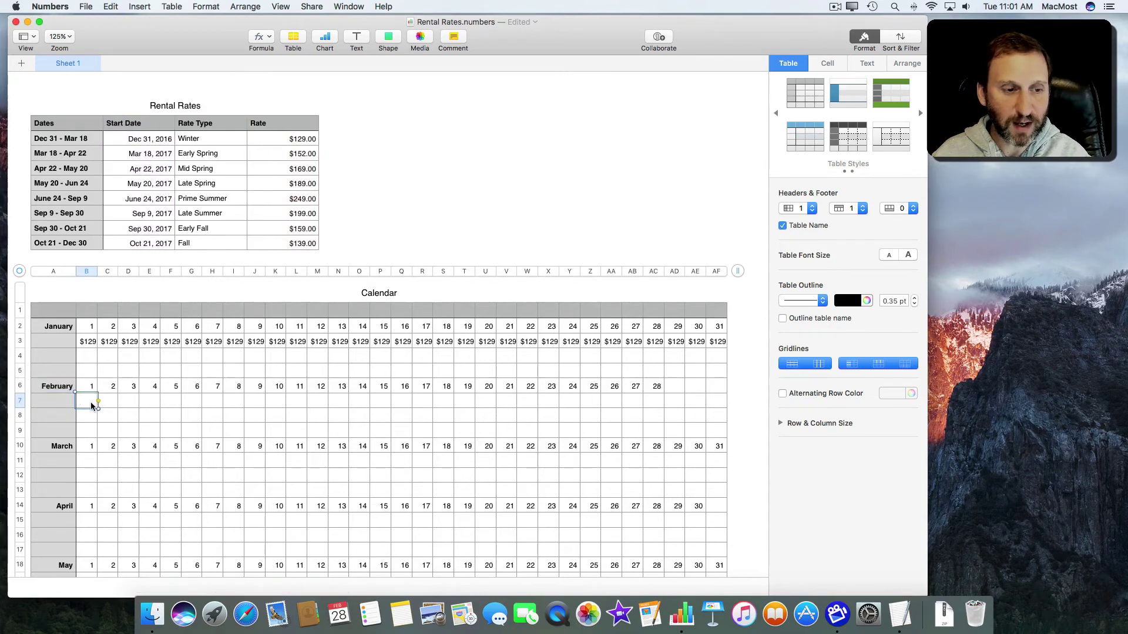
{"action": "left_click", "coordinate": [503, 401]}
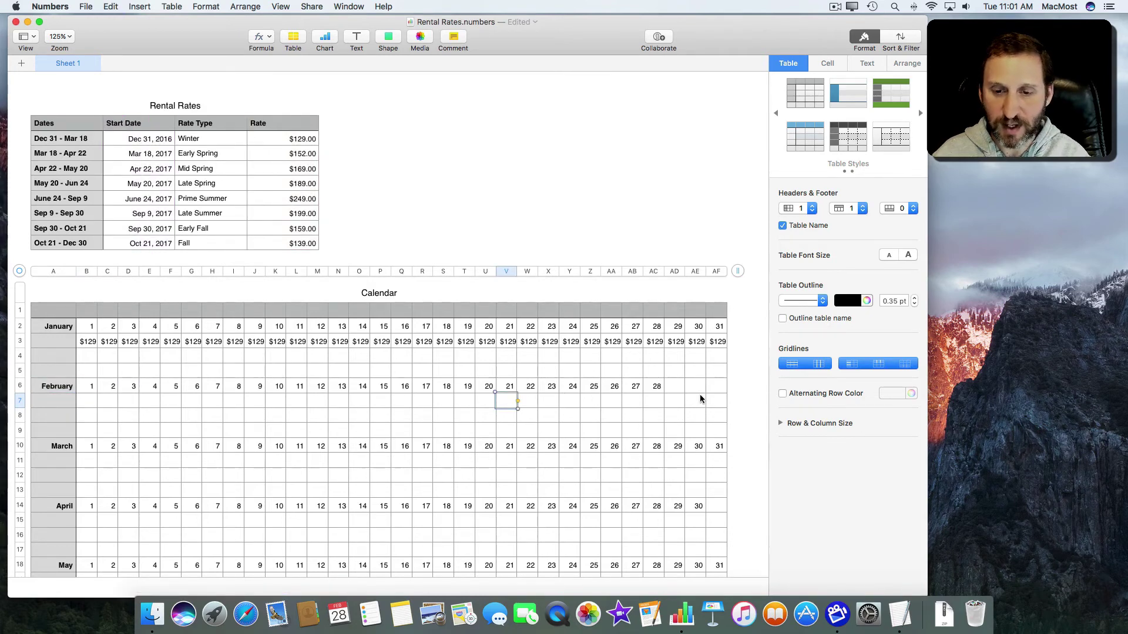
{"action": "left_click", "coordinate": [652, 401]}
{"action": "left_click", "coordinate": [88, 406], "text": "shift"}
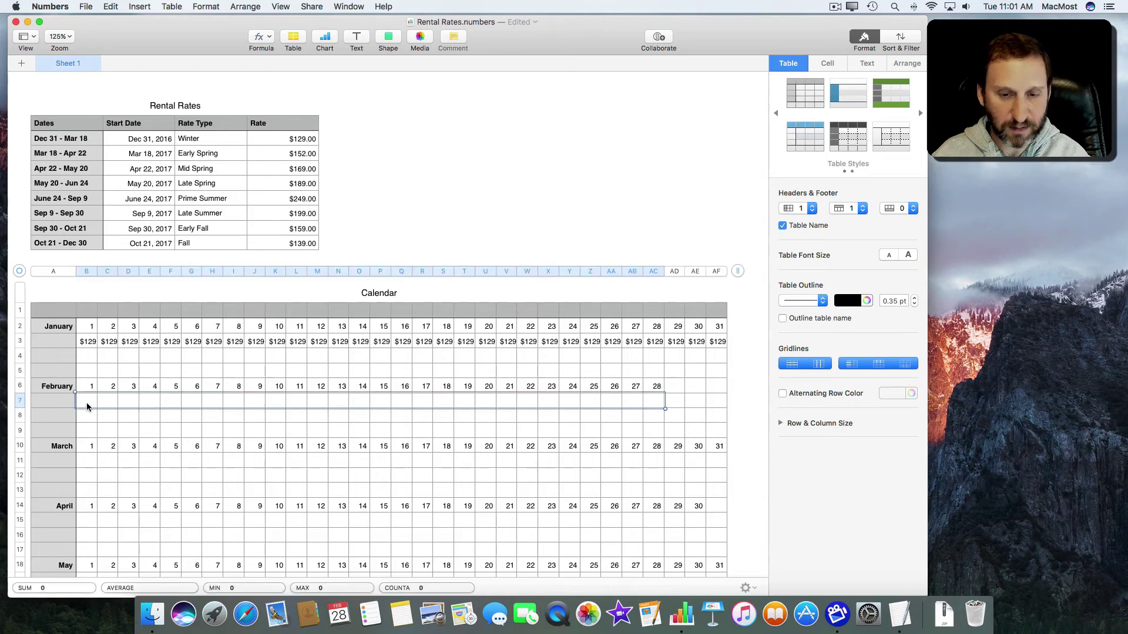
{"action": "type", "text": "$129\t$129\t$129\t$129\t$129\t$129\t$129\t$129\t$129\t$129\t$129\t$129\t$129\t$129\t$129\t$129\t$129\t$129\t$129\t$129\t$129\t$129\t$129\t$129\t$129\t$129\t$129\t$129"}
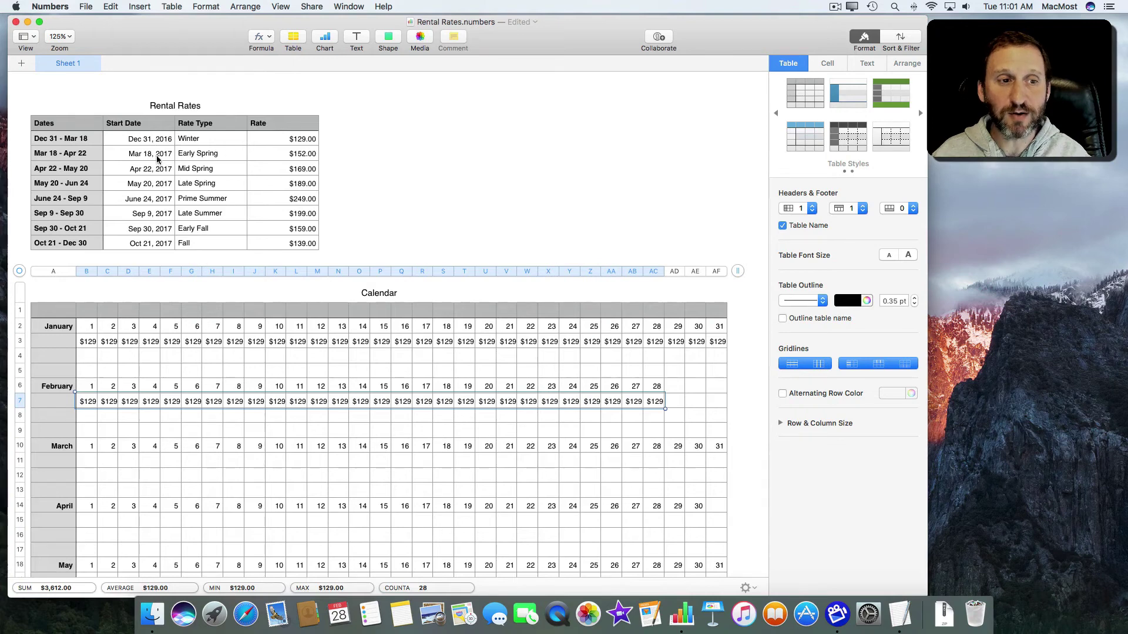
Paste the rate formula across the March and April rate rows (rows 11 and 15)
{"action": "left_click", "coordinate": [90, 462]}
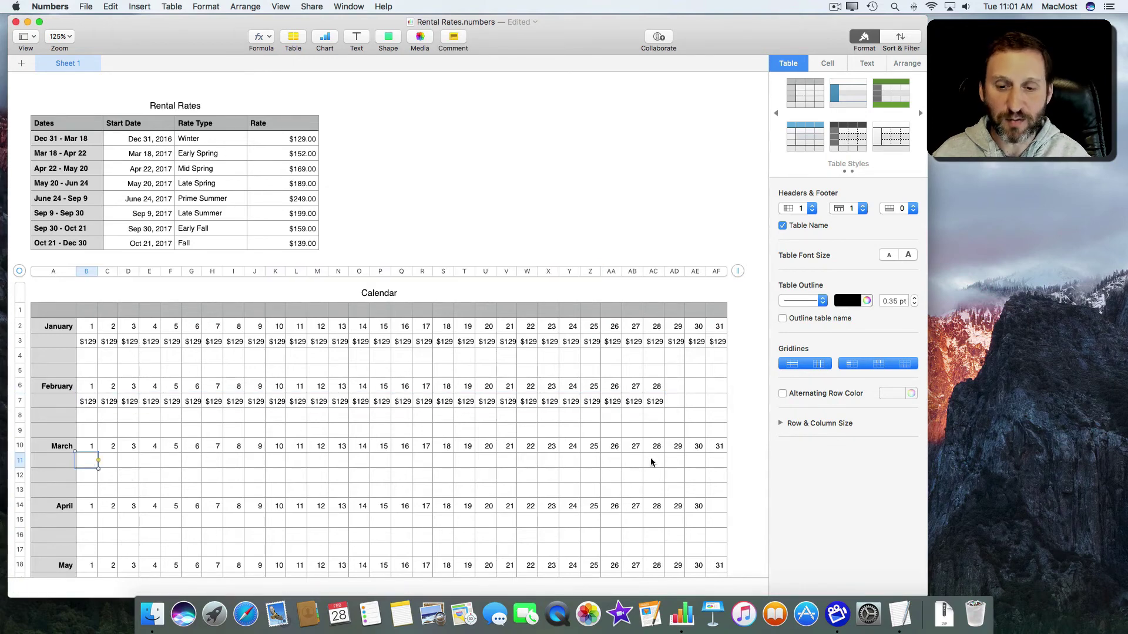
{"action": "left_click", "coordinate": [721, 463], "text": "shift"}
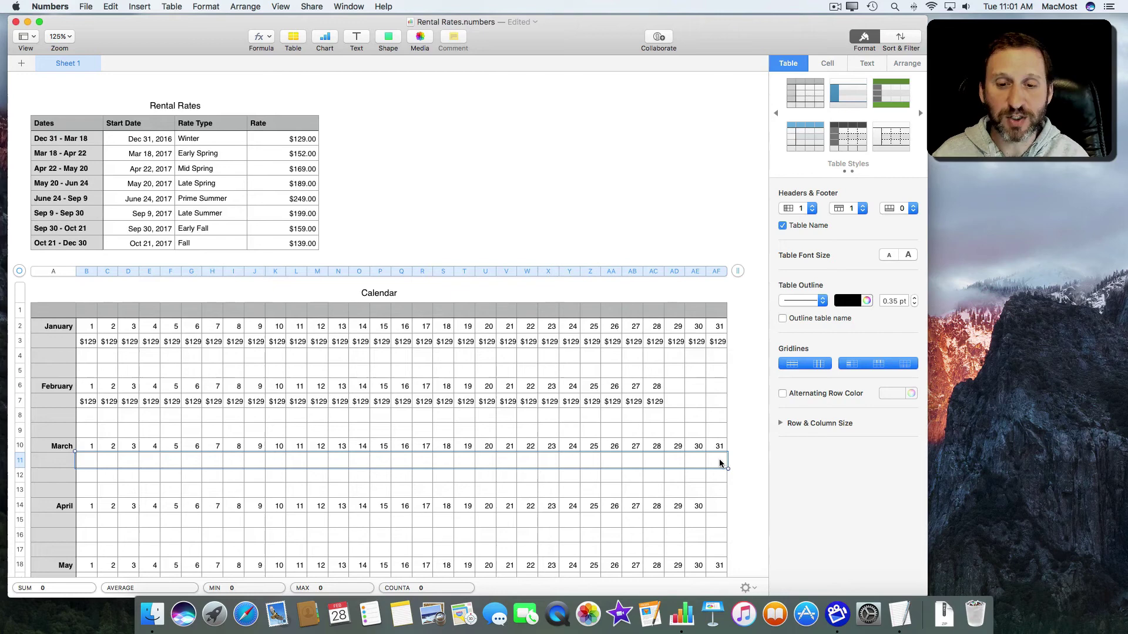
{"action": "type", "text": "$129\t$129\t$129\t$129\t$129\t$129\t$129\t$129\t$129\t$129\t$129\t$129\t$129\t$129\t$129\t$129\t$129\t$152\t$152\t$152\t$152\t$152\t$152\t$152\t$152\t$152\t$152\t$152\t$152\t$152\t$152"}
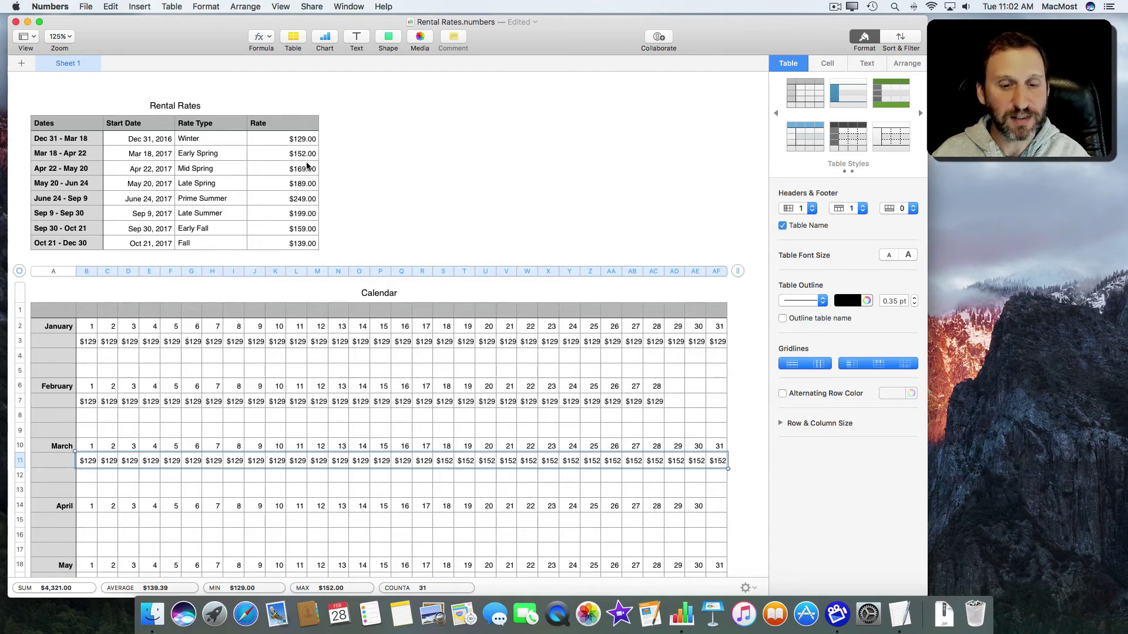
{"action": "left_click", "coordinate": [84, 522]}
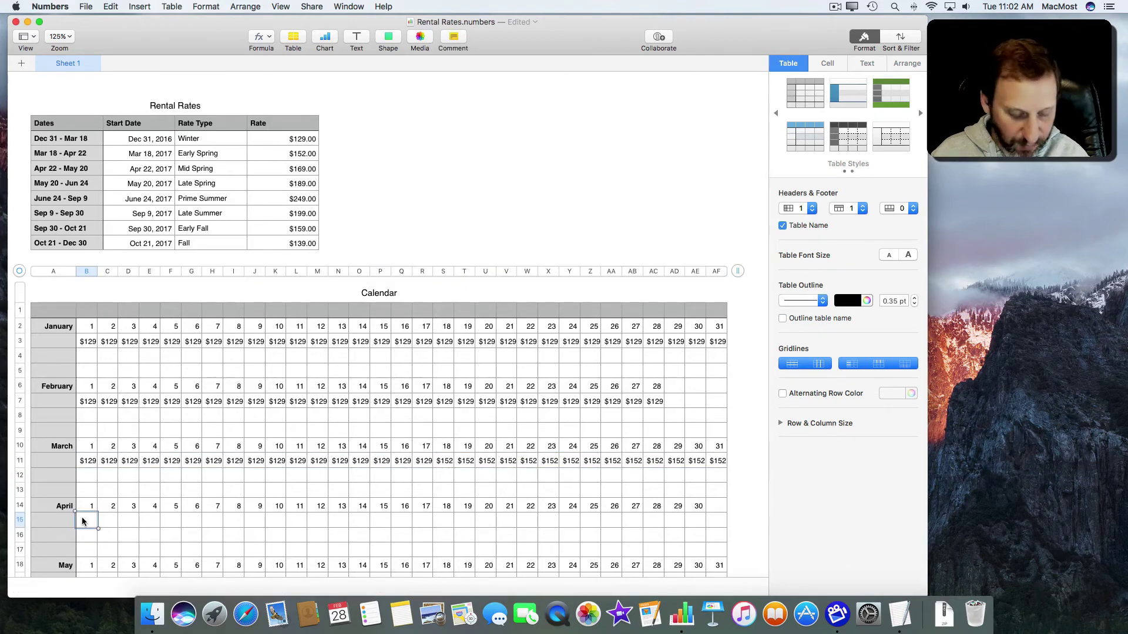
{"action": "type", "text": "$152"}
{"action": "key", "text": "super+z"}
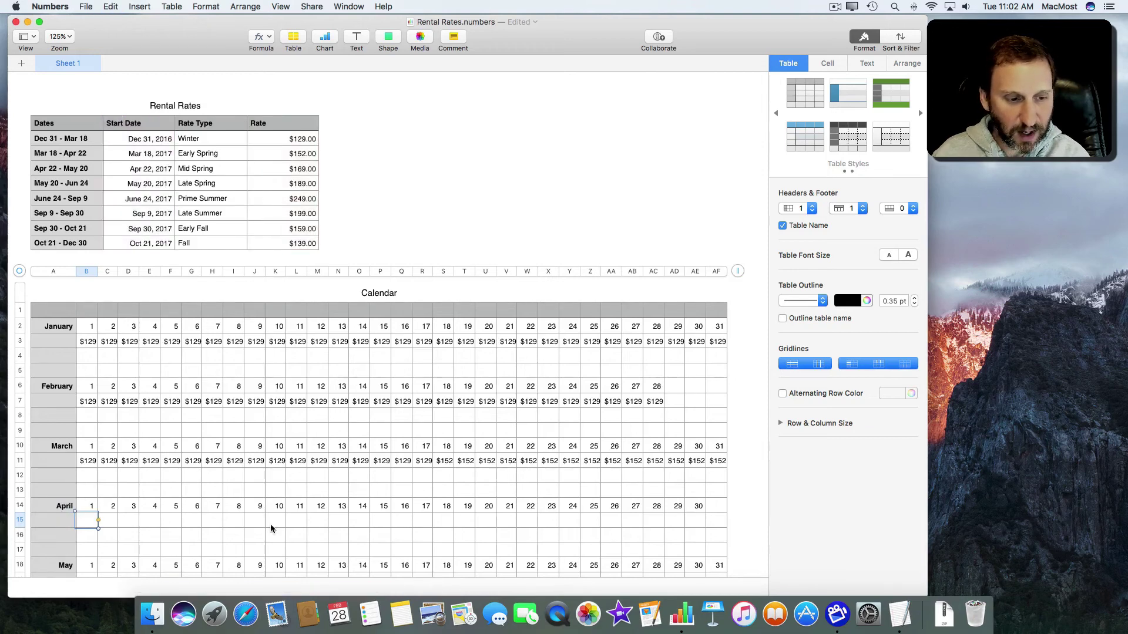
{"action": "left_click", "coordinate": [698, 521], "text": "shift"}
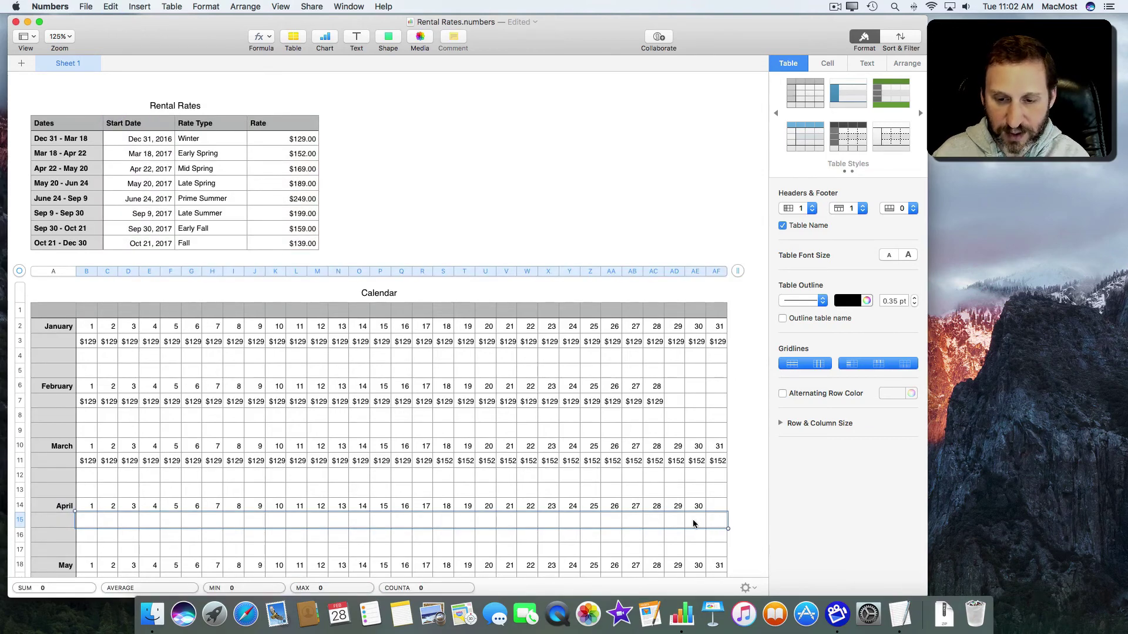
{"action": "key", "text": "super+v"}
{"action": "scroll", "coordinate": [694, 524], "scroll_direction": "down", "scroll_amount": 5}
{"action": "scroll", "coordinate": [694, 524], "scroll_direction": "down", "scroll_amount": 5}
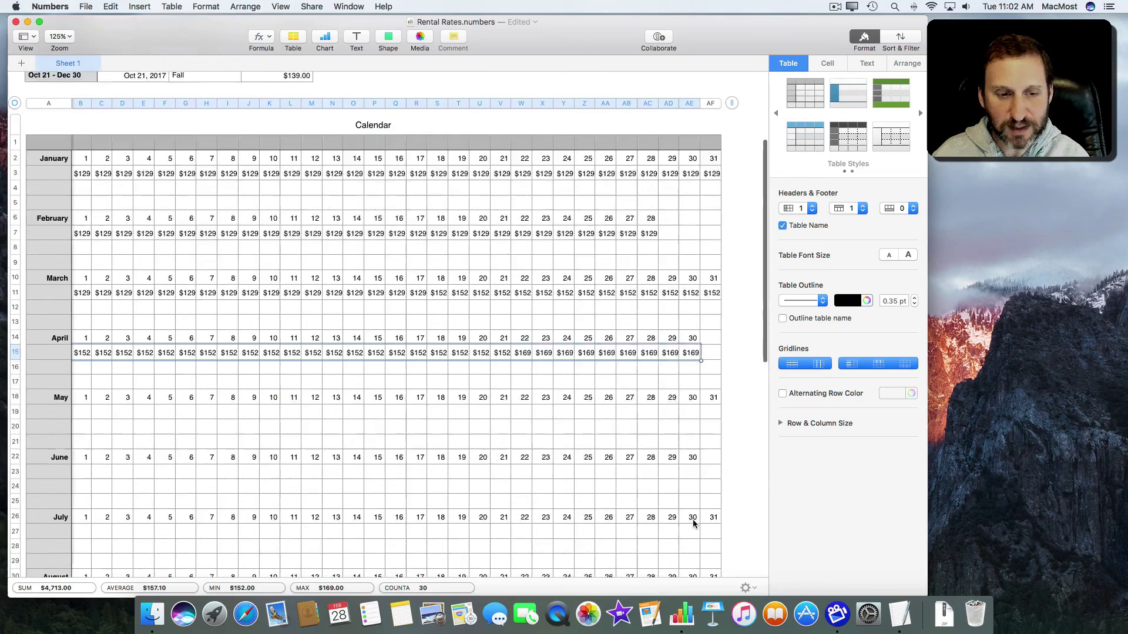
Paste the LOOKUP rate formula into rows 19, 23 and 27 under May, June and July
{"action": "left_click", "coordinate": [85, 339]}
{"action": "left_click", "coordinate": [715, 339], "text": "shift"}
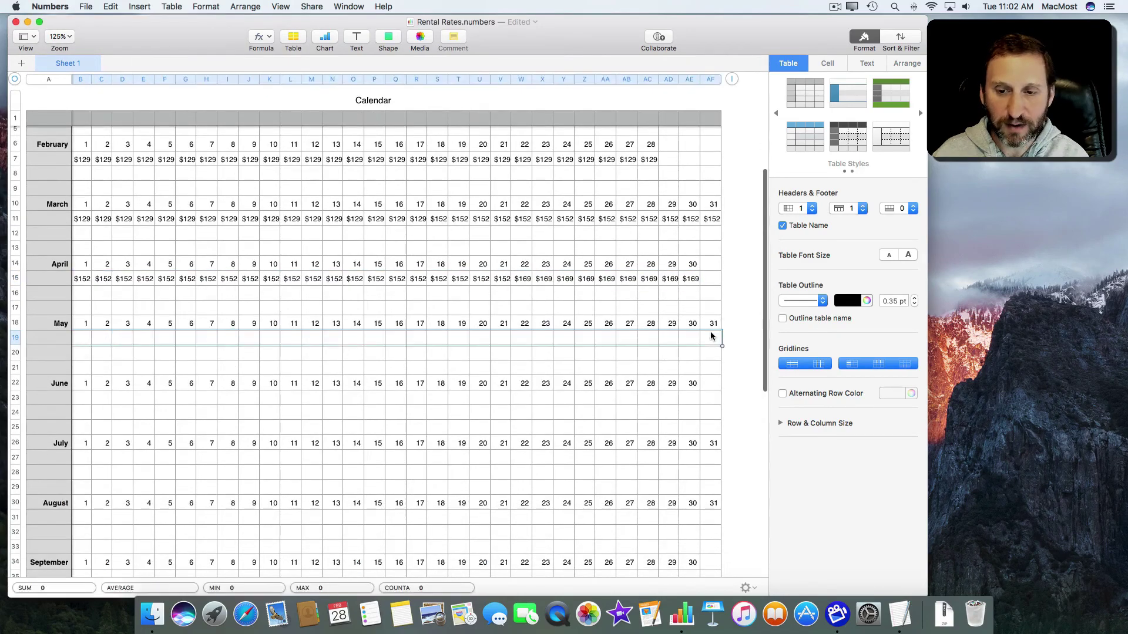
{"action": "type", "text": "$169\t$169\t$169\t$169\t$169\t$169\t$169\t$169\t$169\t$169\t$169\t$169\t$169\t$169\t$169\t$169\t$169\t$169\t$169\t$189\t$189\t$189\t$189\t$189\t$189\t$189\t$189\t$189\t$189\t$189\t$189"}
{"action": "left_click", "coordinate": [85, 398]}
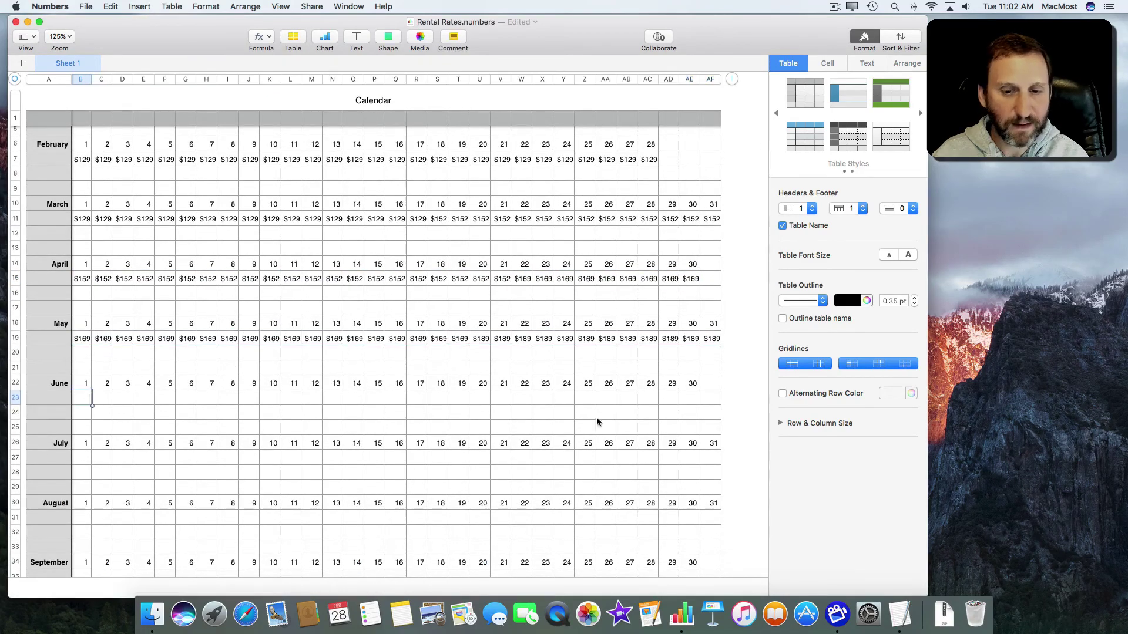
{"action": "left_click", "coordinate": [693, 398], "text": "shift"}
{"action": "type", "text": "$189\t$189\t$189\t$189\t$189\t$189\t$189\t$189\t$189\t$189\t$189\t$189\t$189\t$189\t$189\t$189\t$189\t$189\t$189\t$189\t$189\t$189\t$189\t$249\t$249\t$249\t$249\t$249\t$249\t$249"}
{"action": "left_click", "coordinate": [84, 459]}
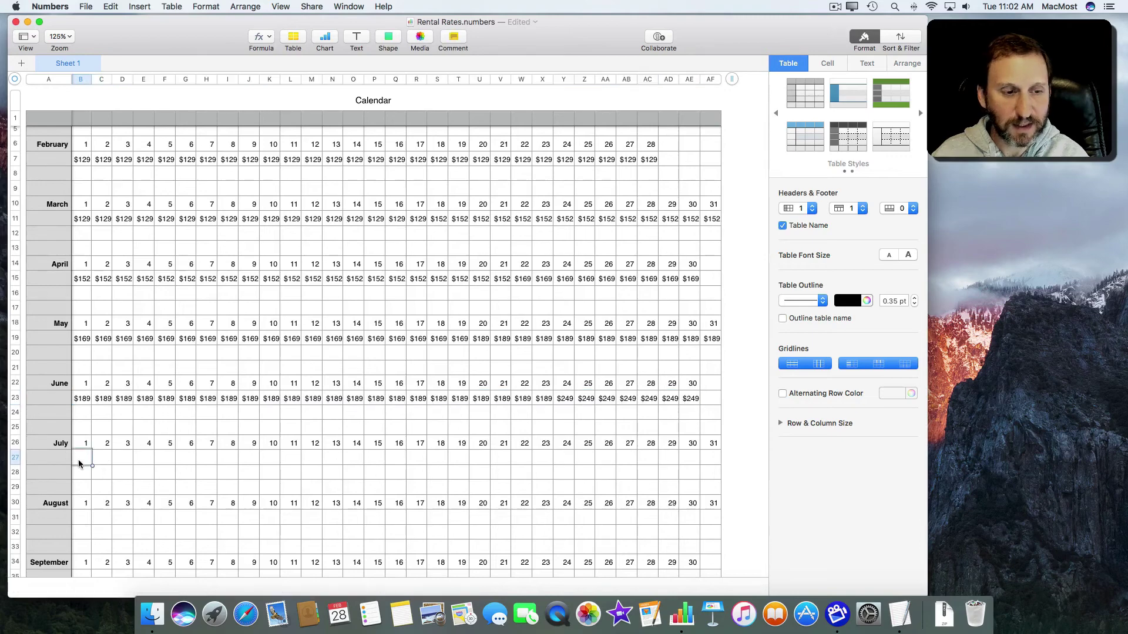
{"action": "left_click", "coordinate": [712, 459], "text": "shift"}
{"action": "type", "text": "$249\t$249\t$249\t$249\t$249\t$249\t$249\t$249\t$249\t$249\t$249\t$249\t$249\t$249\t$249\t$249\t$249\t$249\t$249\t$249\t$249\t$249\t$249\t$249\t$249\t$249\t$249\t$249\t$249\t$249\t$249"}
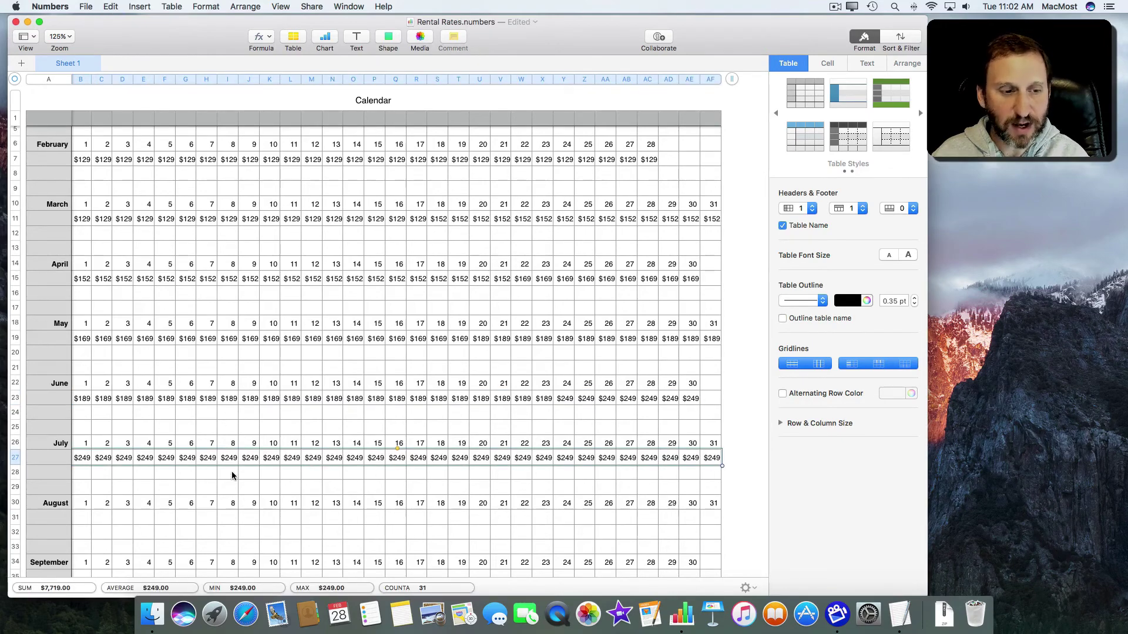
{"action": "scroll", "coordinate": [232, 476], "scroll_direction": "up", "scroll_amount": 10}
{"action": "scroll", "coordinate": [233, 476], "scroll_direction": "up", "scroll_amount": 5}
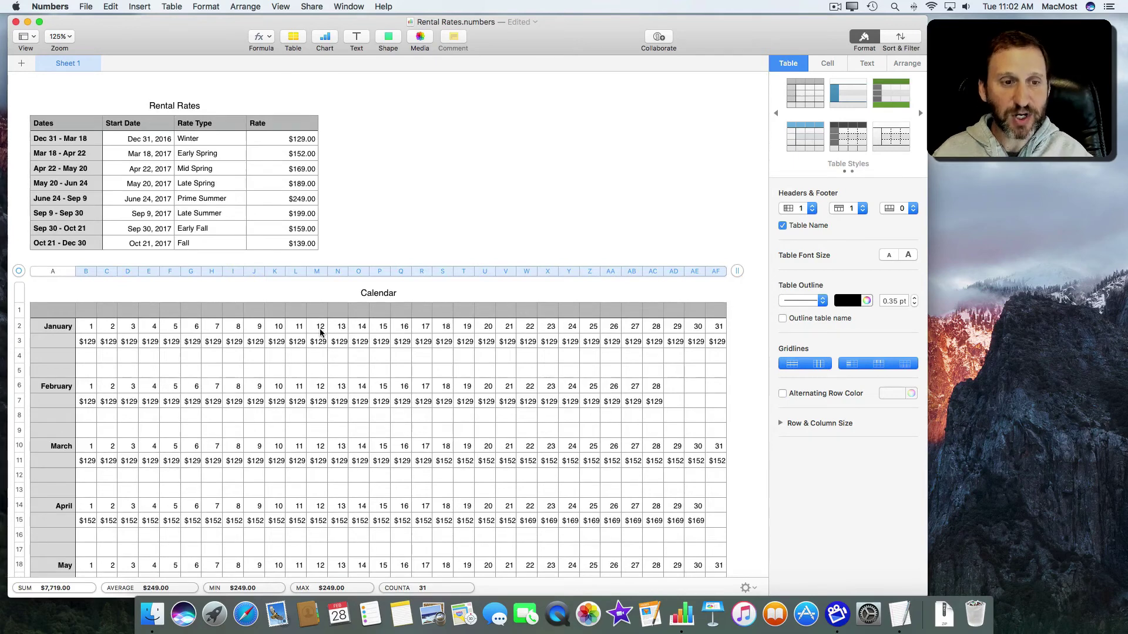
Change the Early Spring rate in Rental Rates to 149 and reselect that cell
{"action": "double_click", "coordinate": [302, 154]}
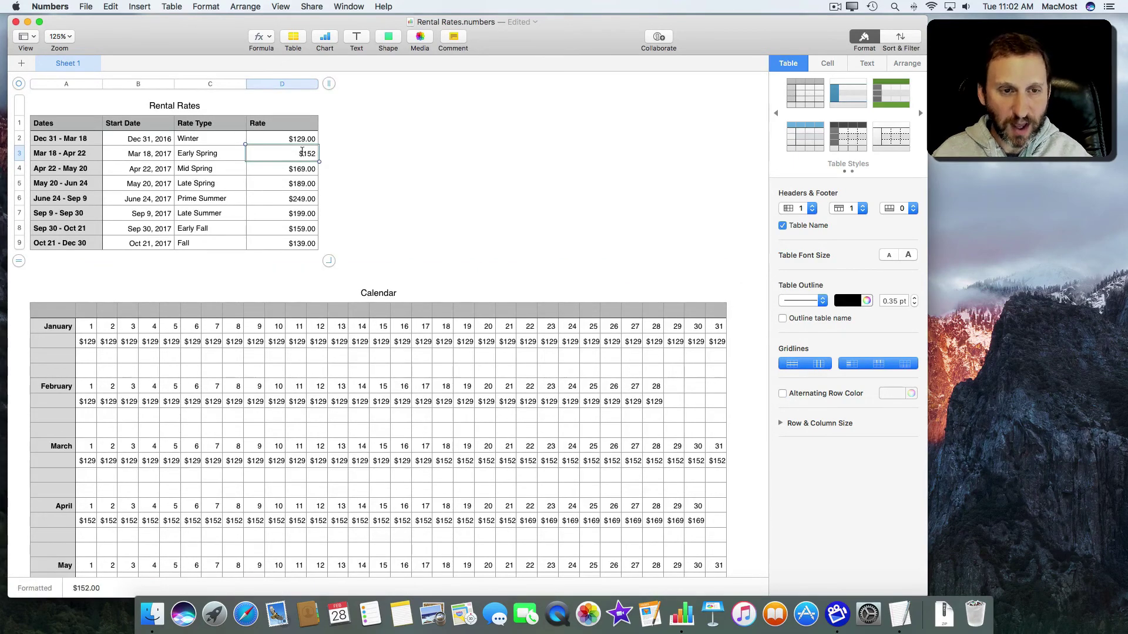
{"action": "type", "text": "149"}
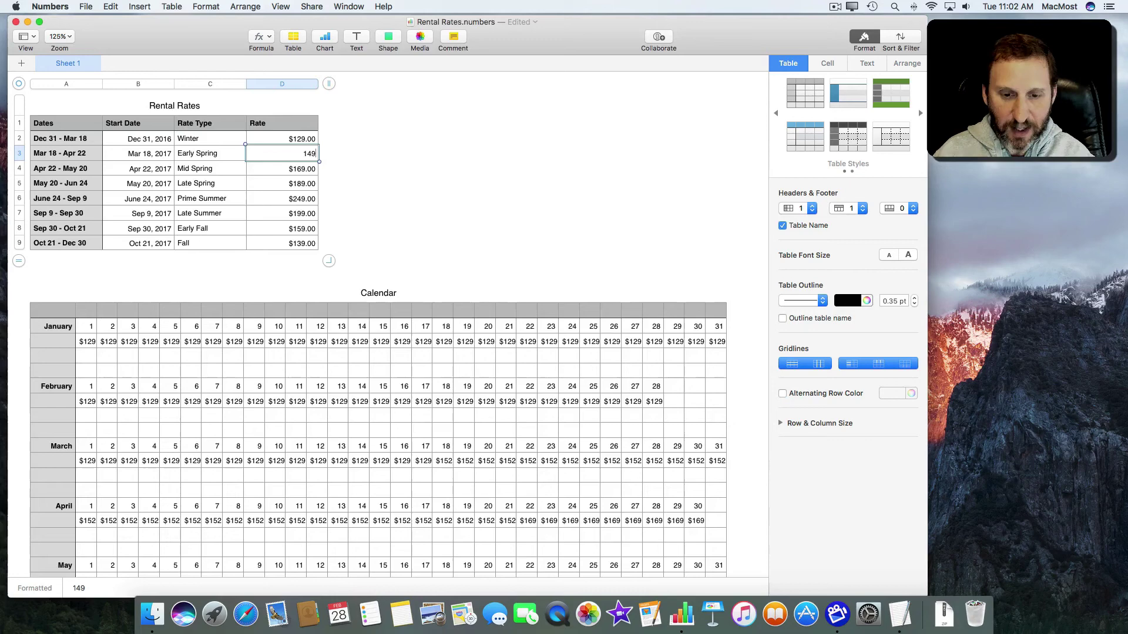
{"action": "key", "text": "Return"}
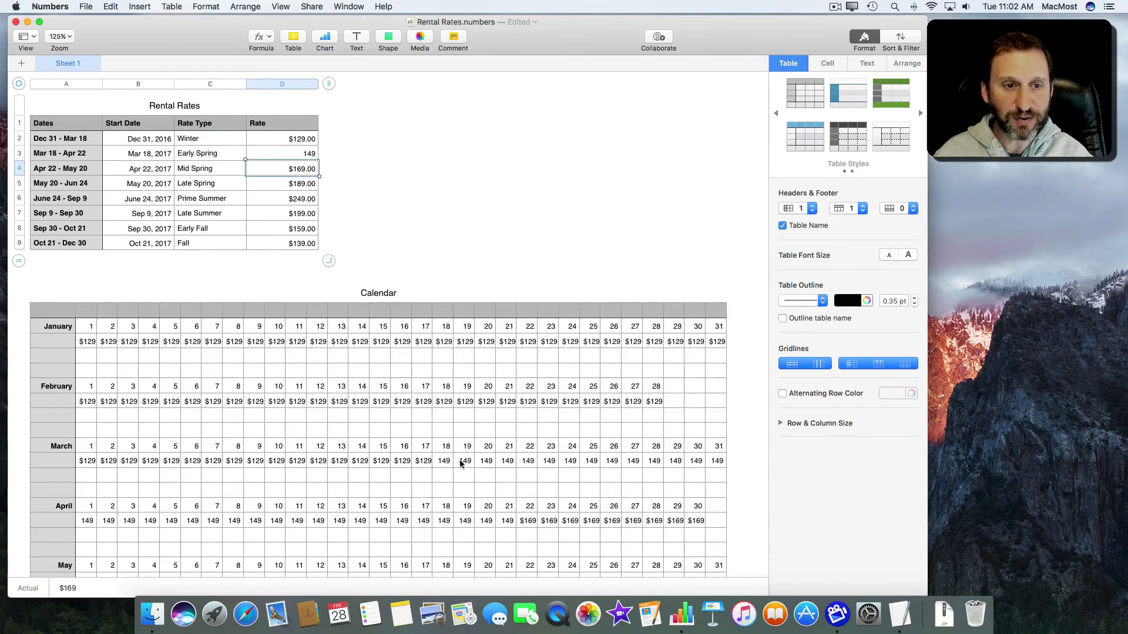
{"action": "left_click", "coordinate": [303, 155]}
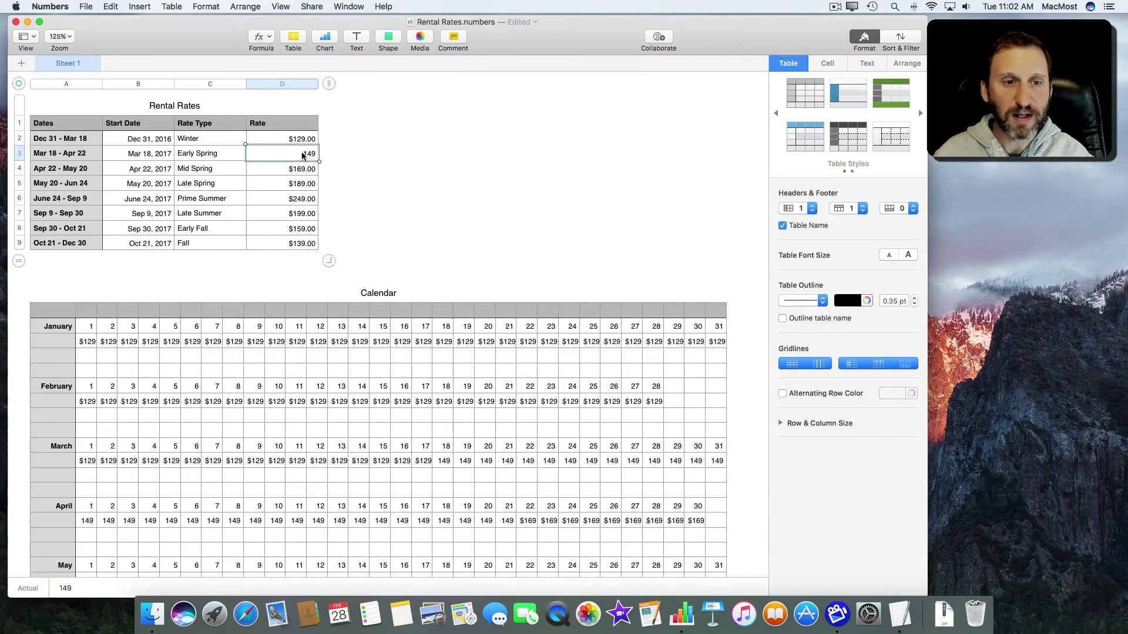
Set the Early Spring rate cell's data format to Currency, showing $149.00
{"action": "left_click", "coordinate": [827, 64]}
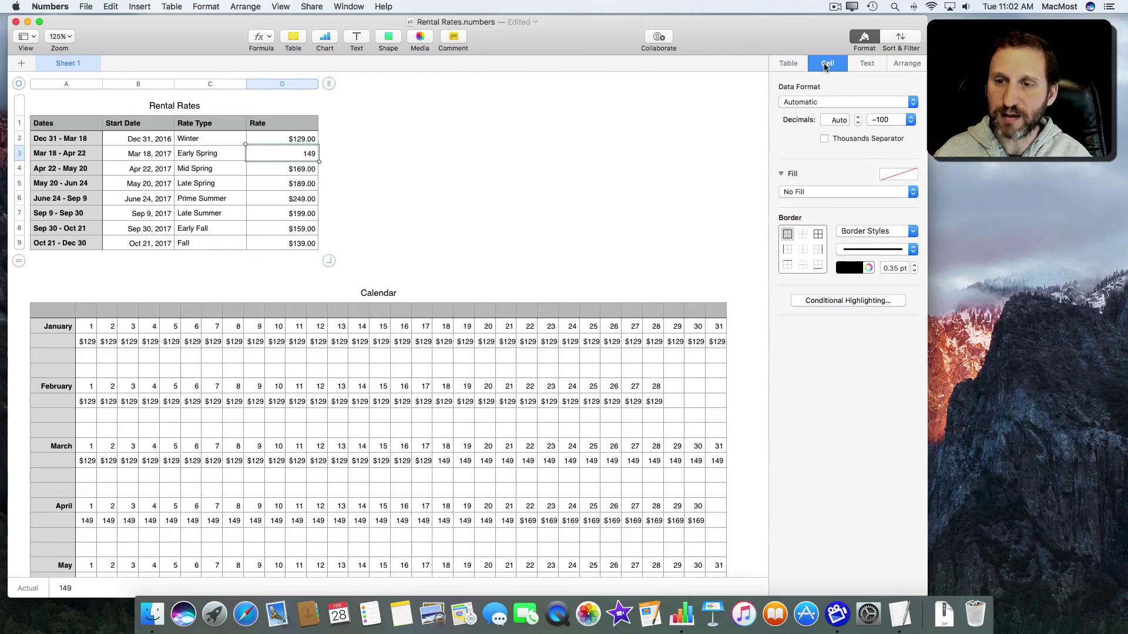
{"action": "left_click", "coordinate": [804, 101]}
{"action": "left_click", "coordinate": [806, 130]}
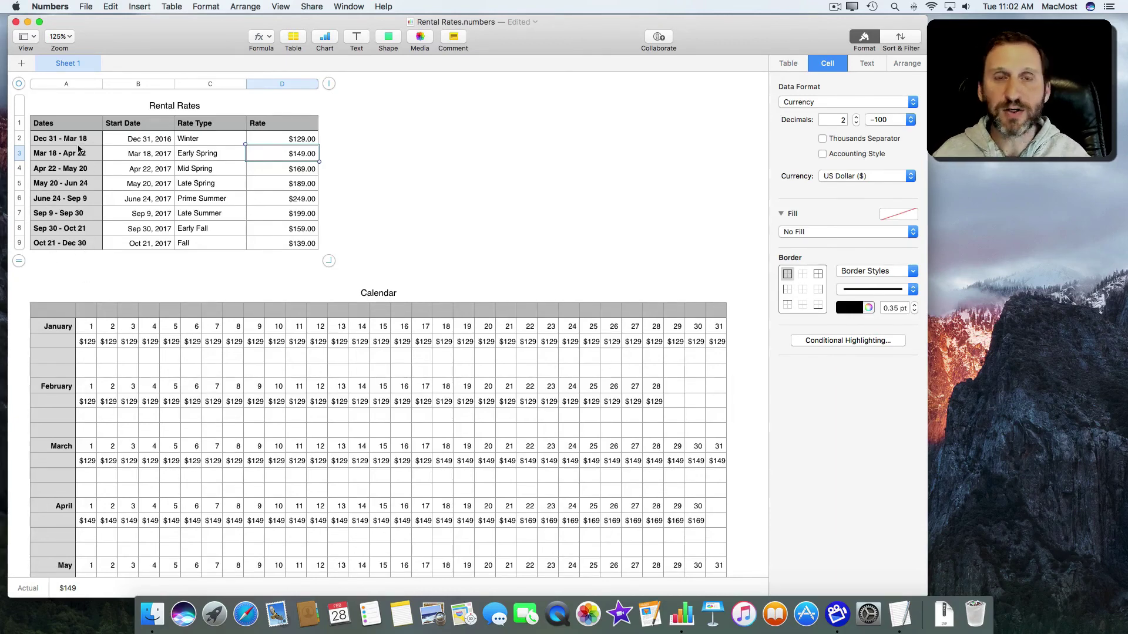
{"action": "scroll", "coordinate": [243, 331], "scroll_direction": "down", "scroll_amount": 5}
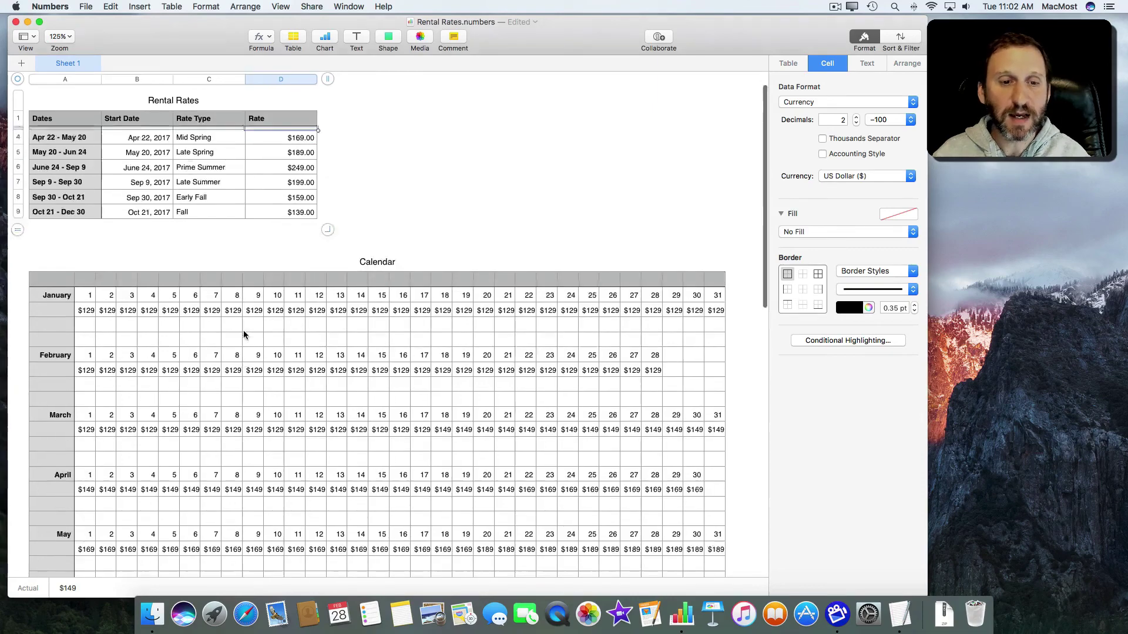
{"action": "scroll", "coordinate": [243, 330], "scroll_direction": "down", "scroll_amount": 5}
{"action": "scroll", "coordinate": [243, 330], "scroll_direction": "down", "scroll_amount": 5}
{"action": "scroll", "coordinate": [125, 364], "scroll_direction": "up", "scroll_amount": 5}
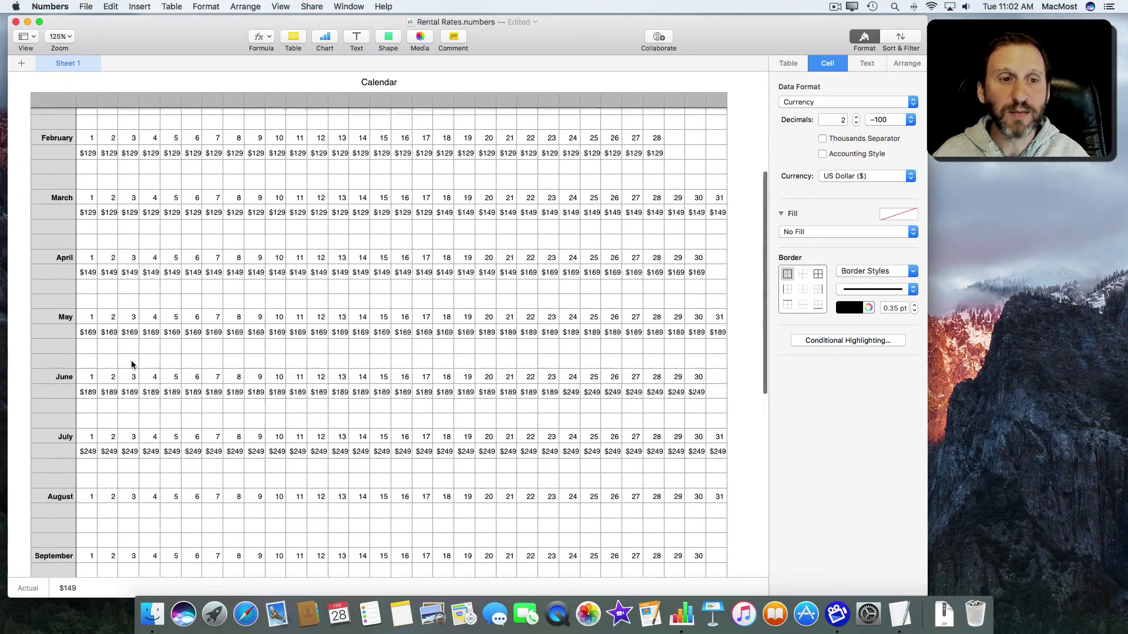
{"action": "scroll", "coordinate": [131, 361], "scroll_direction": "up", "scroll_amount": 5}
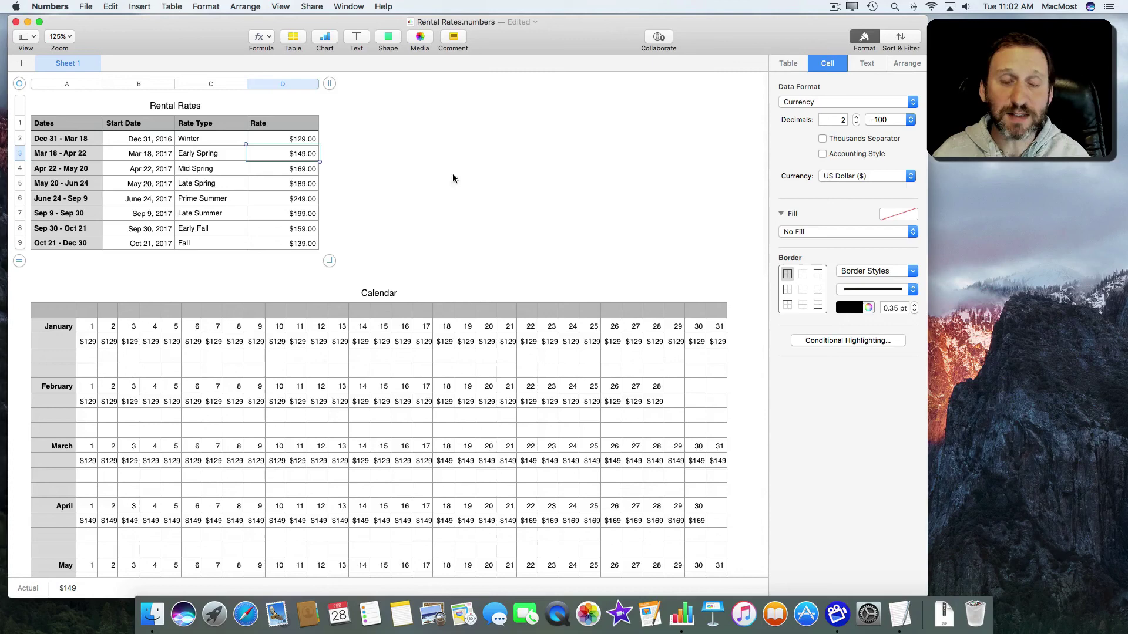